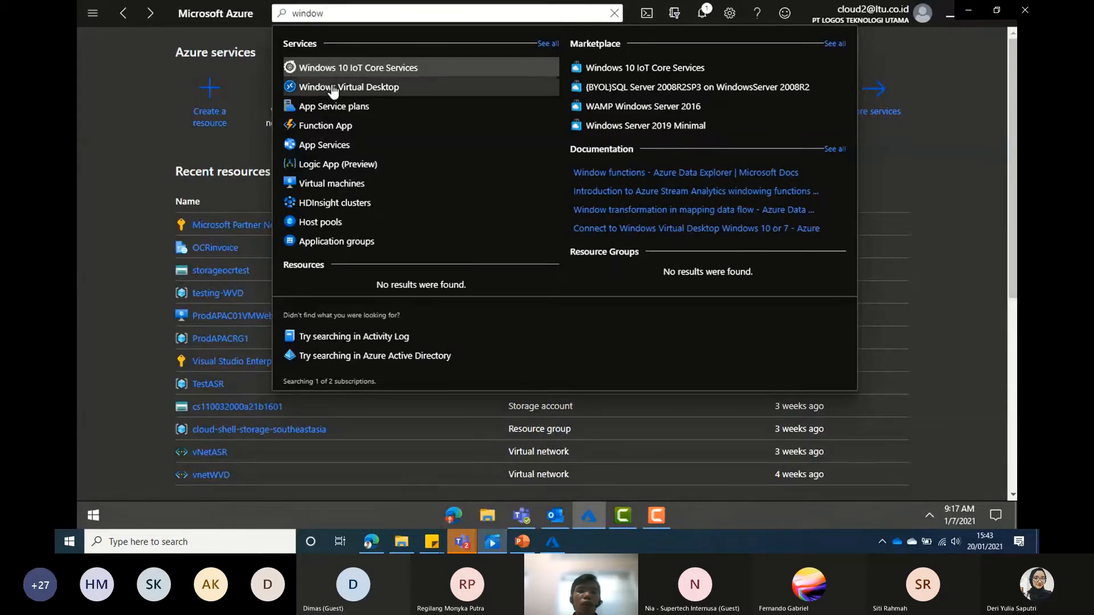
- Go to Windows Virtual Desktop and begin a new host pool
click(337, 86)
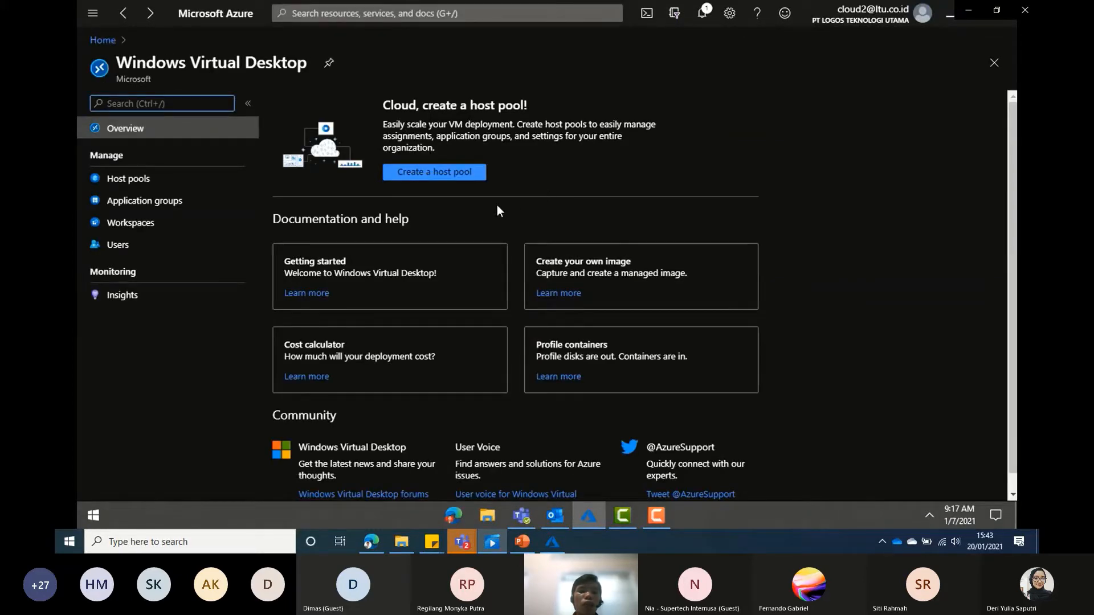
click(422, 182)
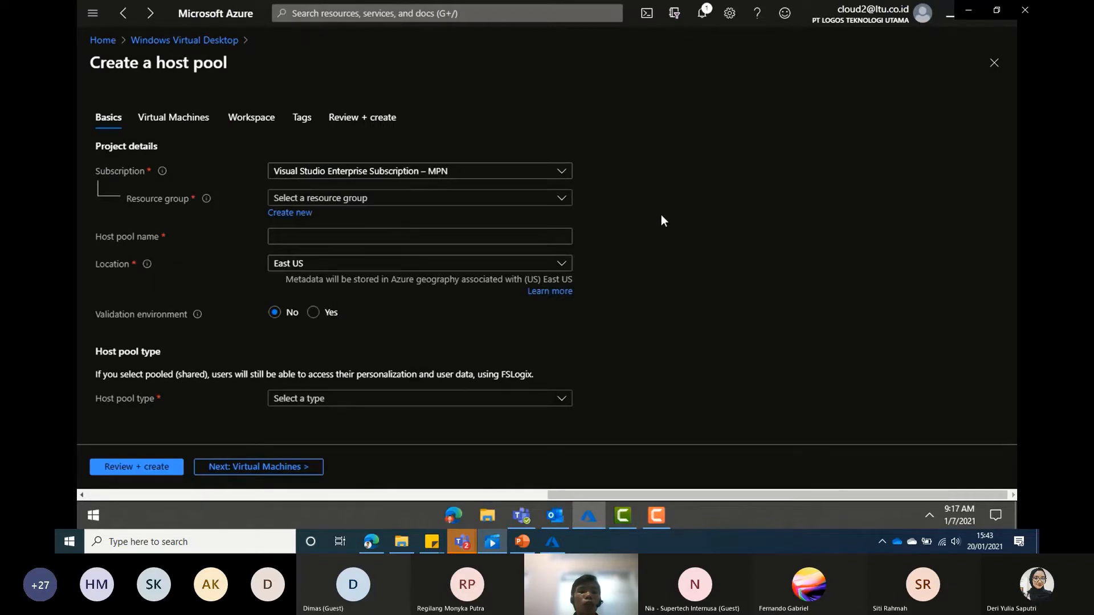
- Put host pool hostpool1 in resource group TestAPACWVD, located in East US
click(449, 200)
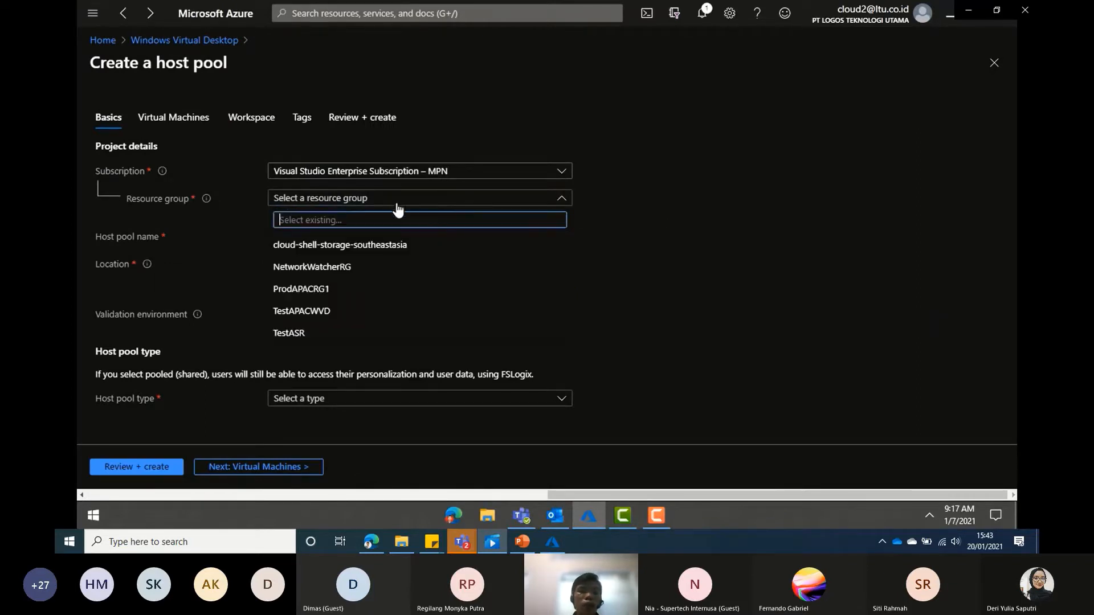
click(295, 318)
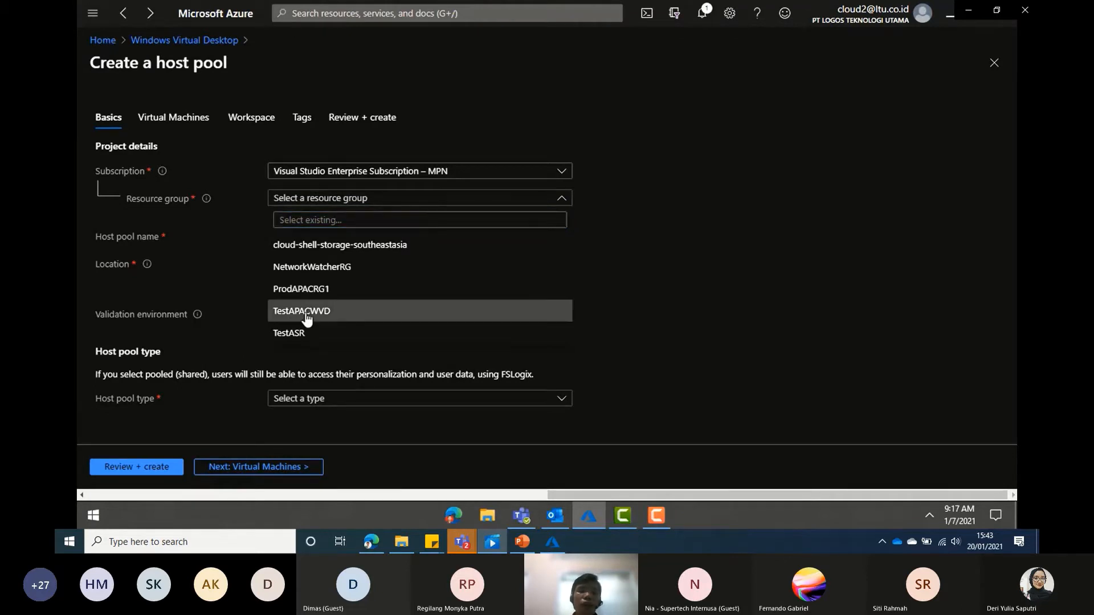
click(330, 237)
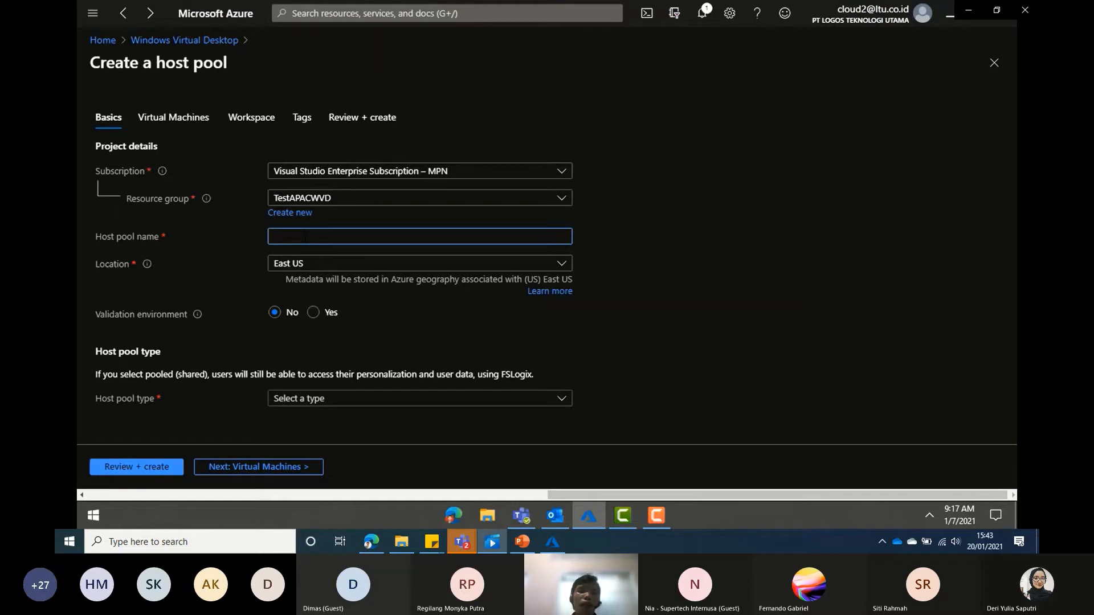
text(hostpool1)
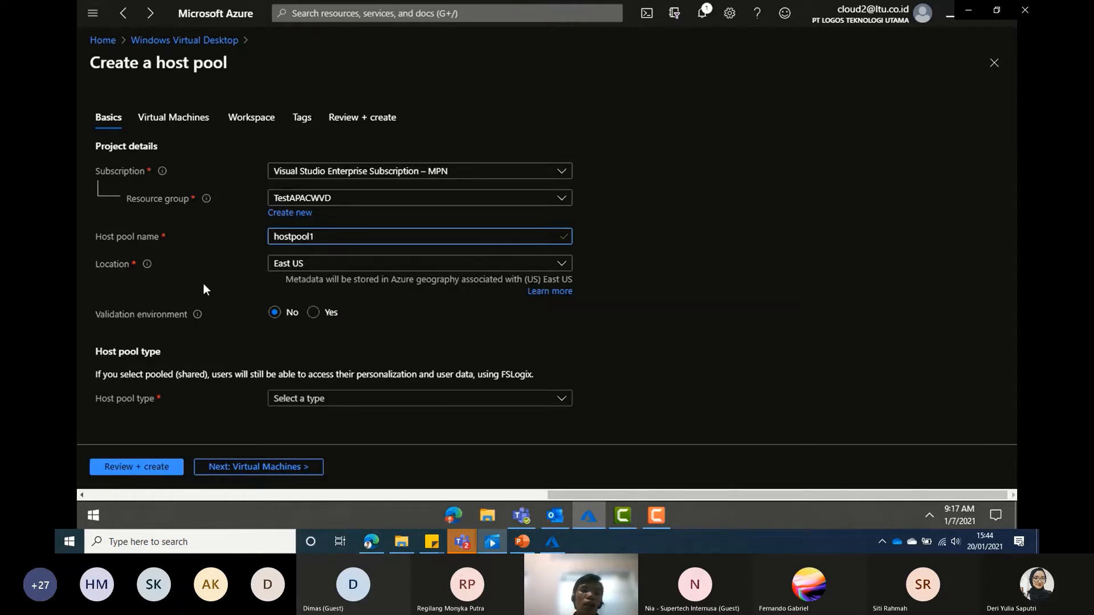
click(328, 265)
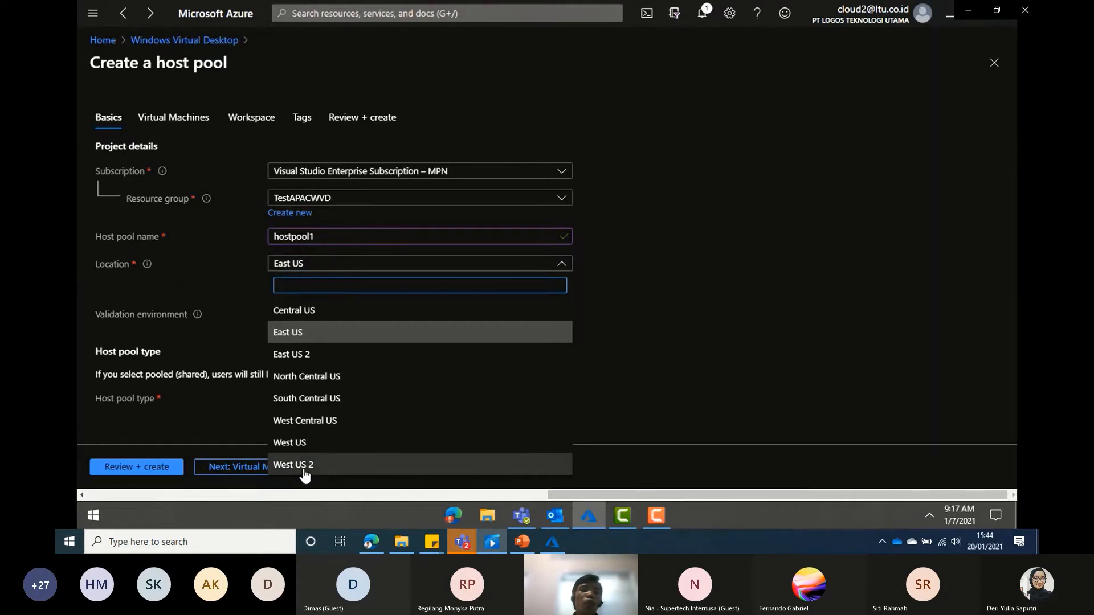
click(300, 338)
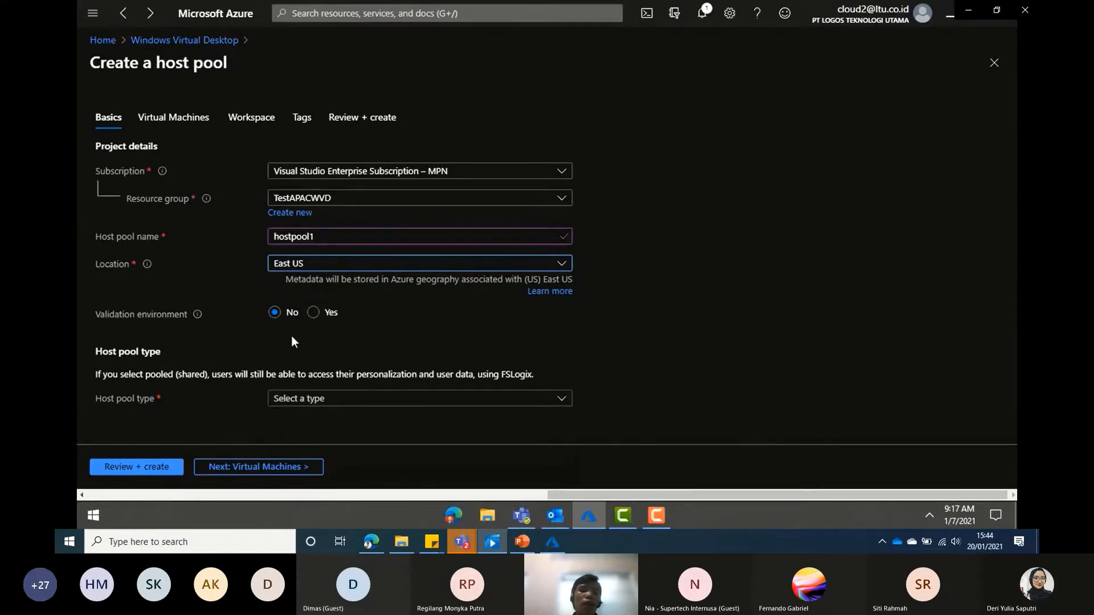
- Make it a Pooled host pool with 10 max sessions and Breadth-first load balancing
click(482, 404)
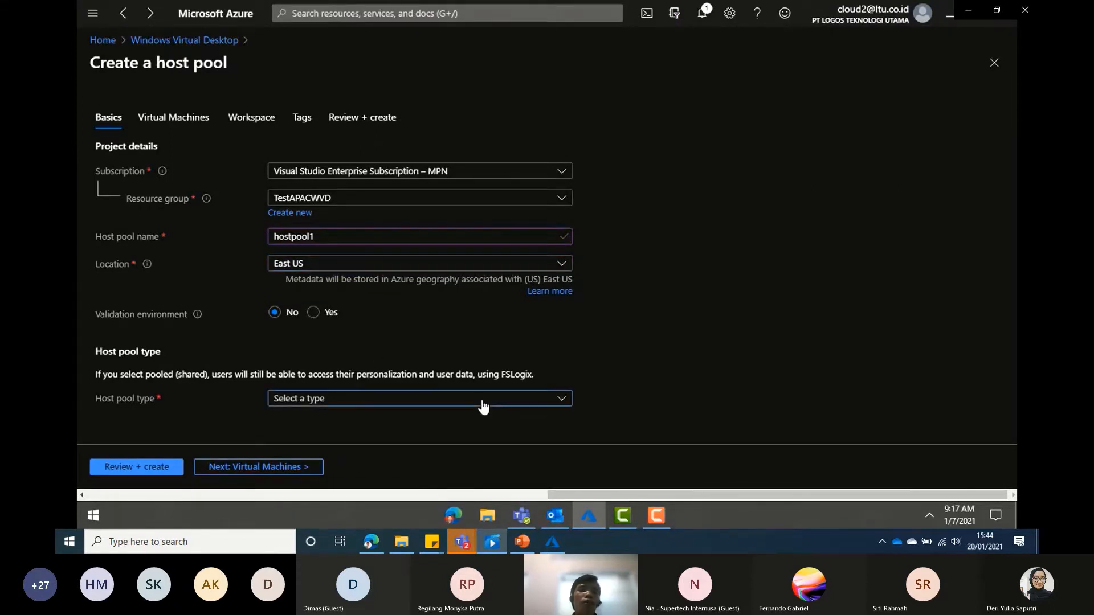
click(689, 358)
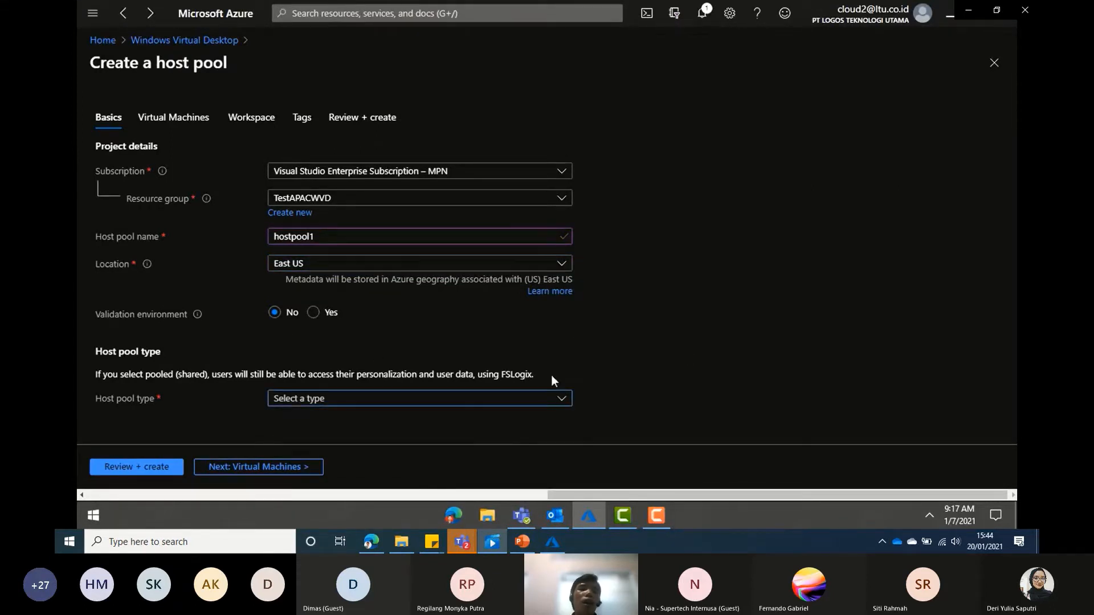
click(450, 403)
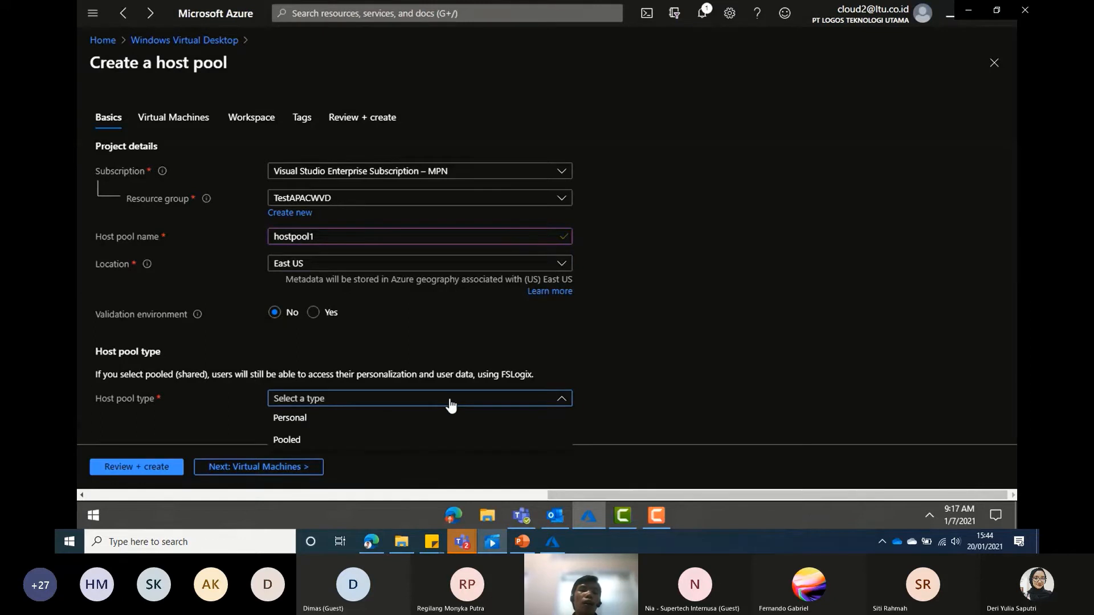
click(316, 439)
scroll(741, 324, down, 1)
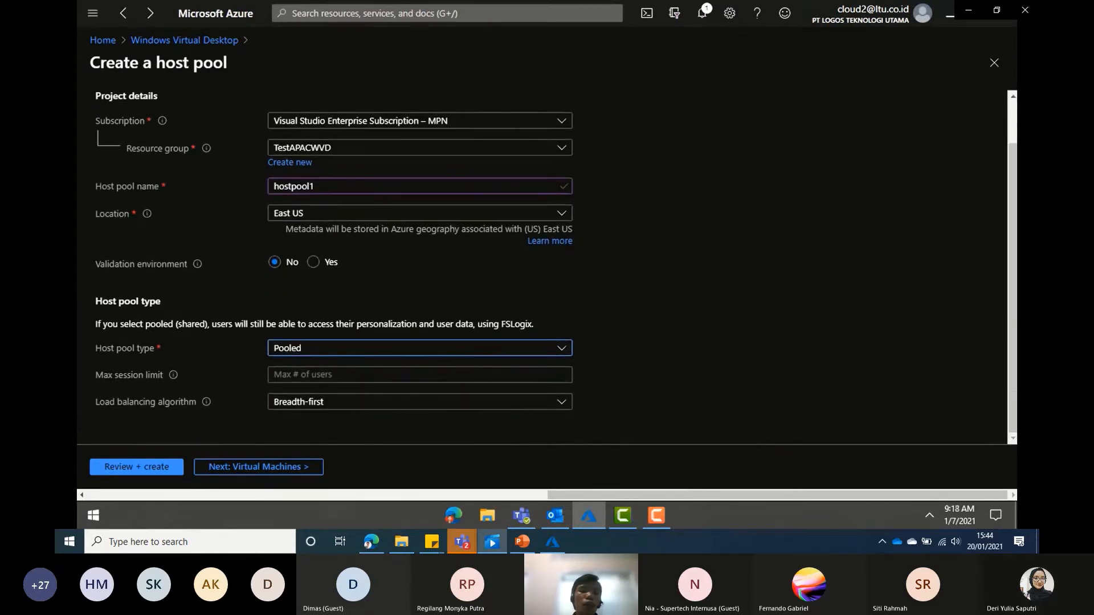
click(333, 374)
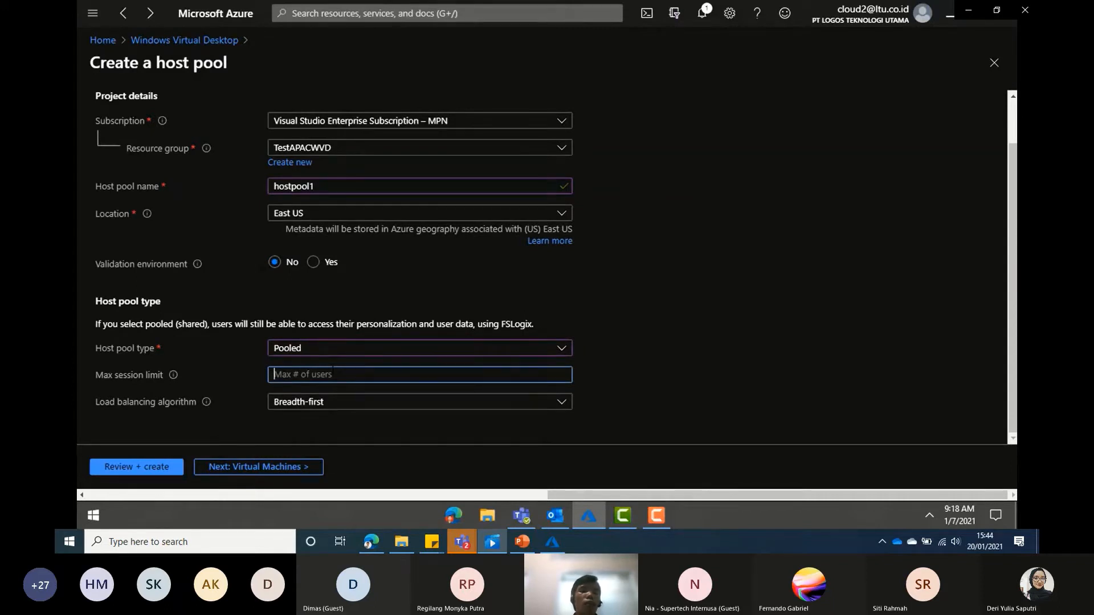
text(10)
click(336, 414)
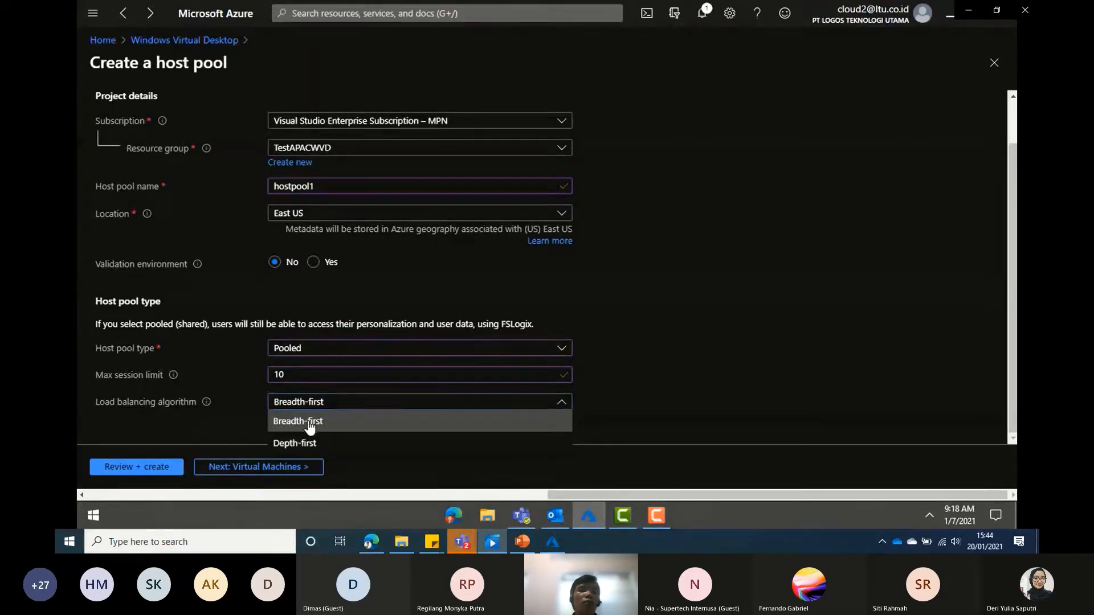
click(310, 425)
click(279, 469)
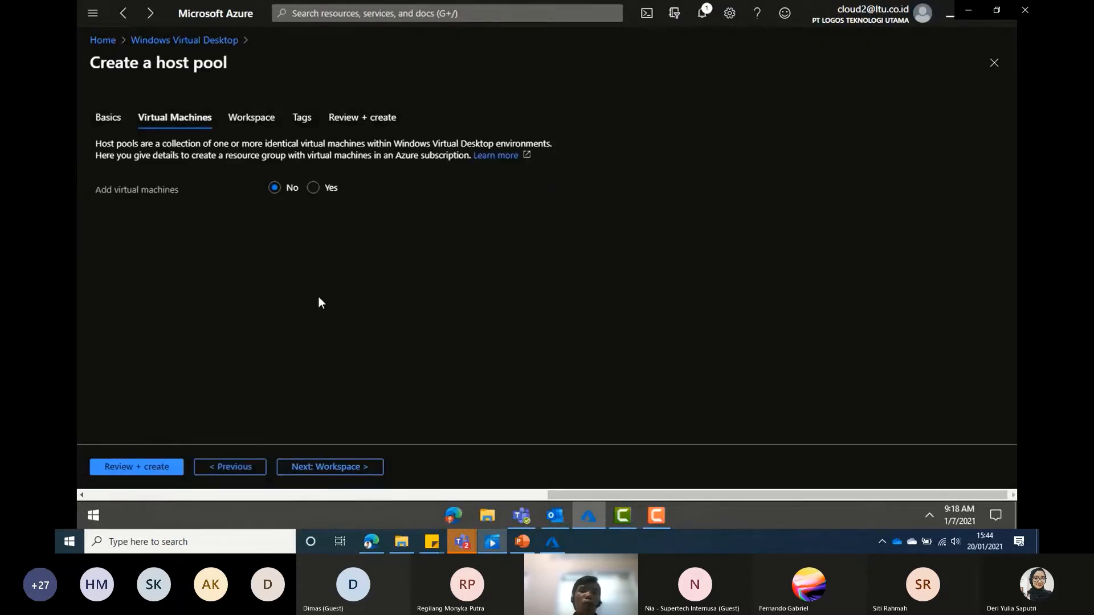
- Choose to add virtual machines, located in Southeast Asia
click(313, 189)
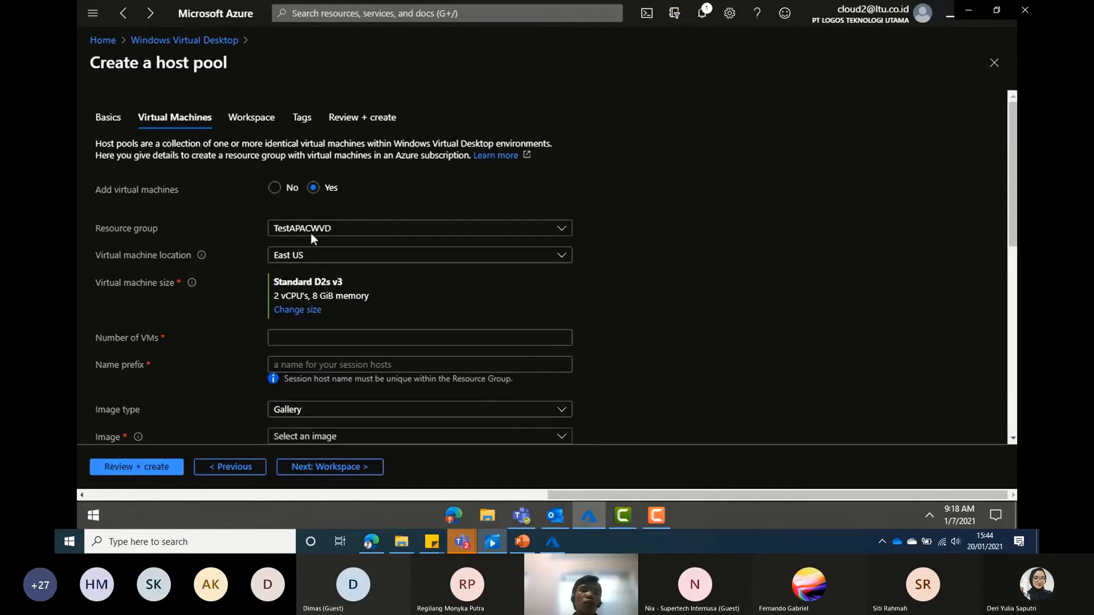
click(339, 261)
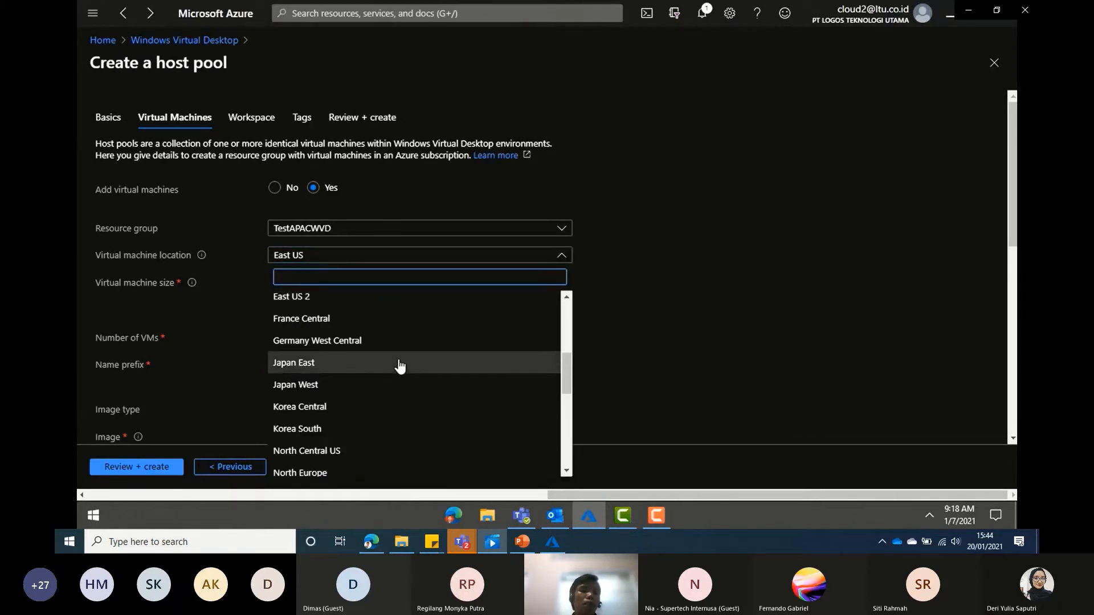
text(s)
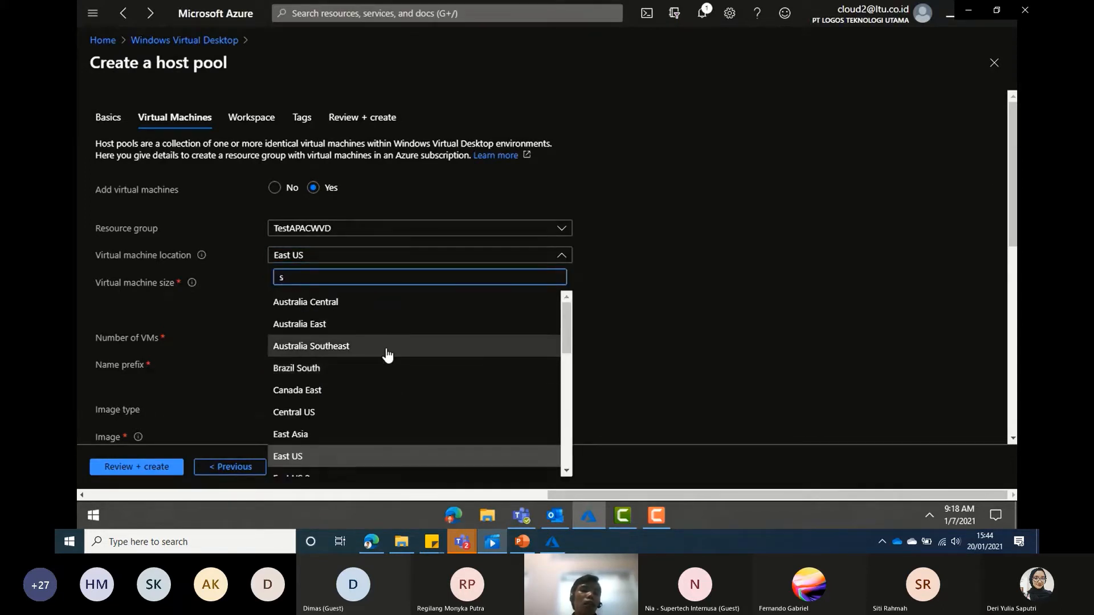
scroll(391, 388, down, 6)
scroll(391, 399, up, 5)
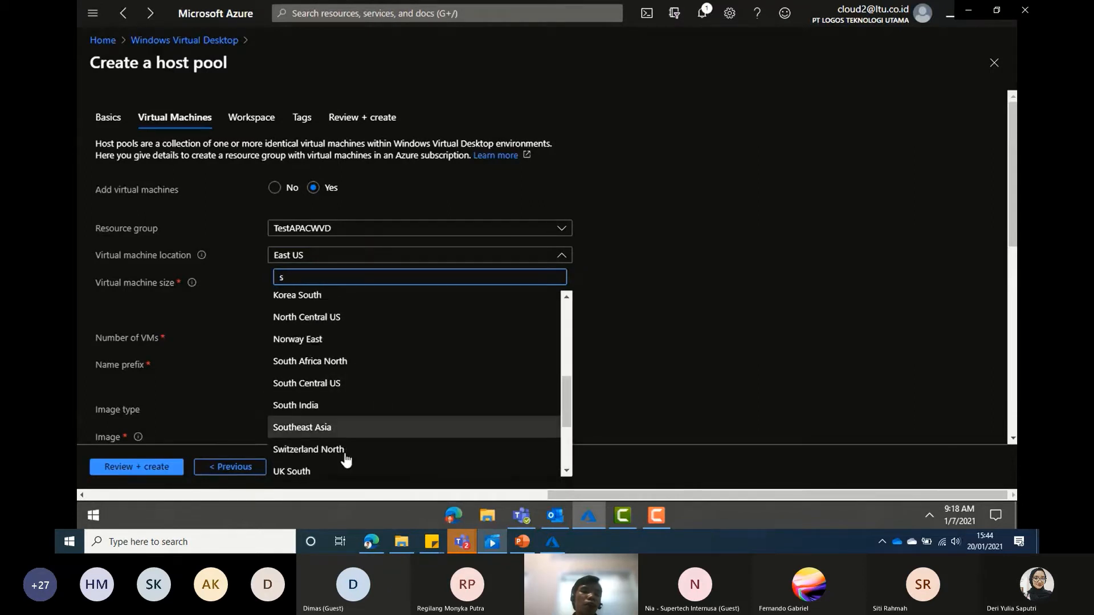
key(Escape)
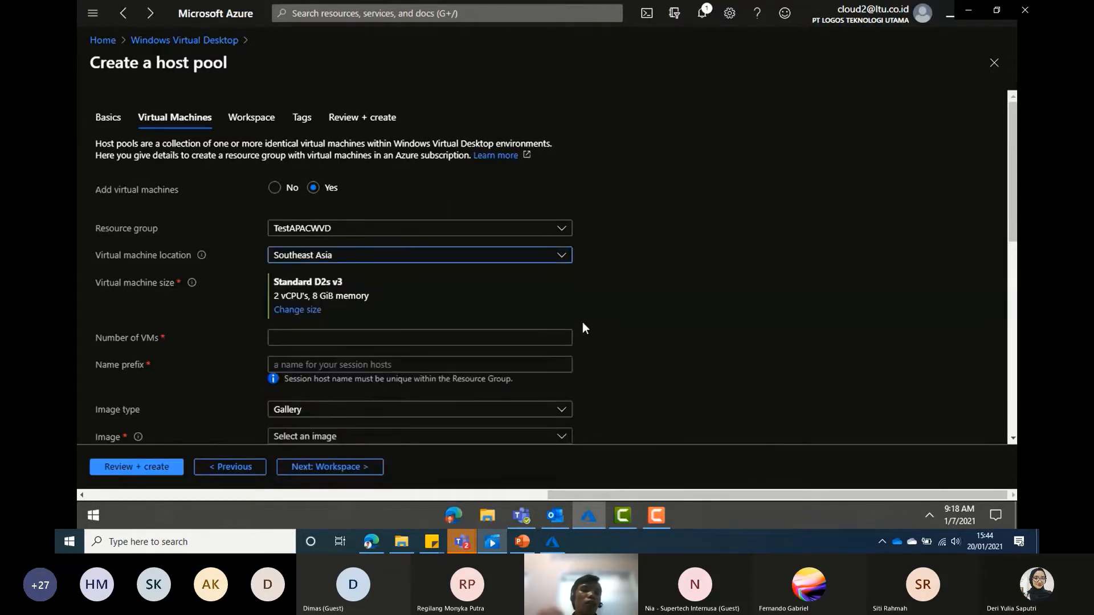
- Set the VM size to Standard B2s
click(307, 312)
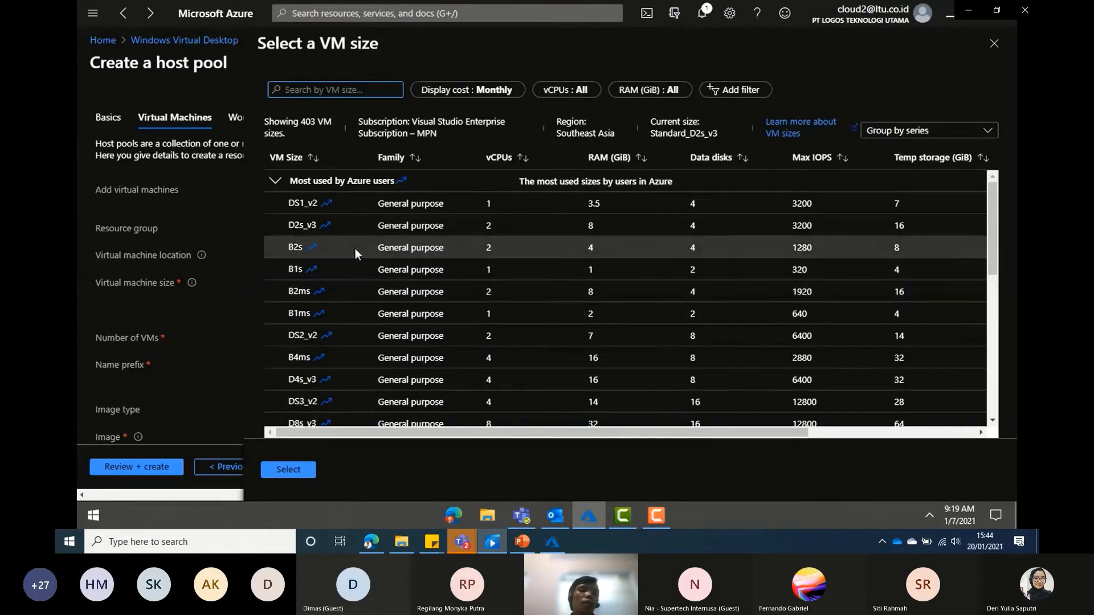
click(296, 247)
click(288, 470)
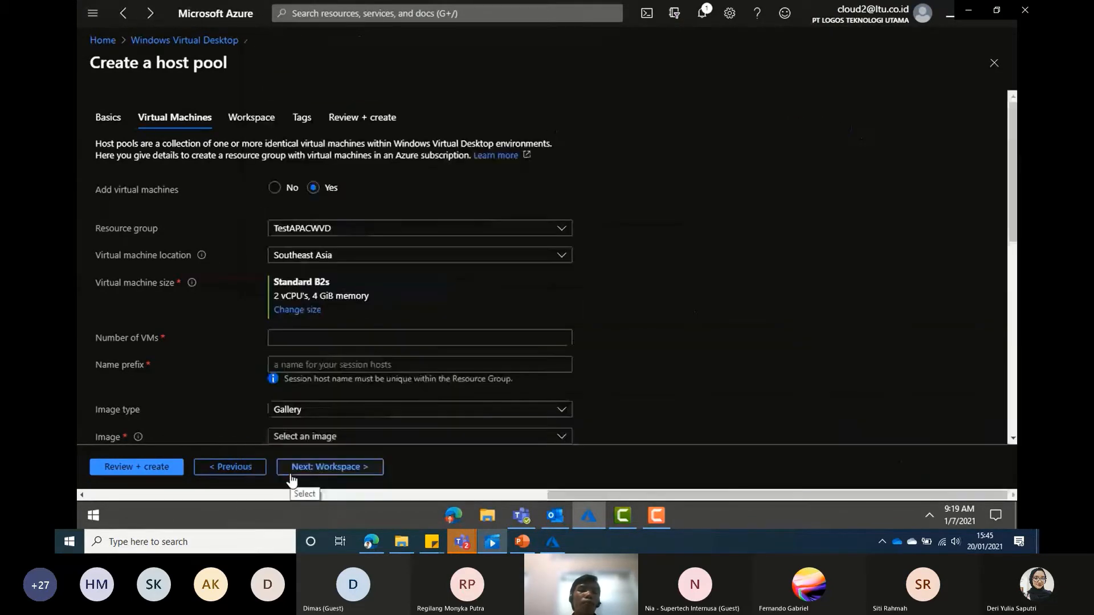
- Create 1 VM with the session host name prefix WVD-VM
scroll(695, 282, down, 3)
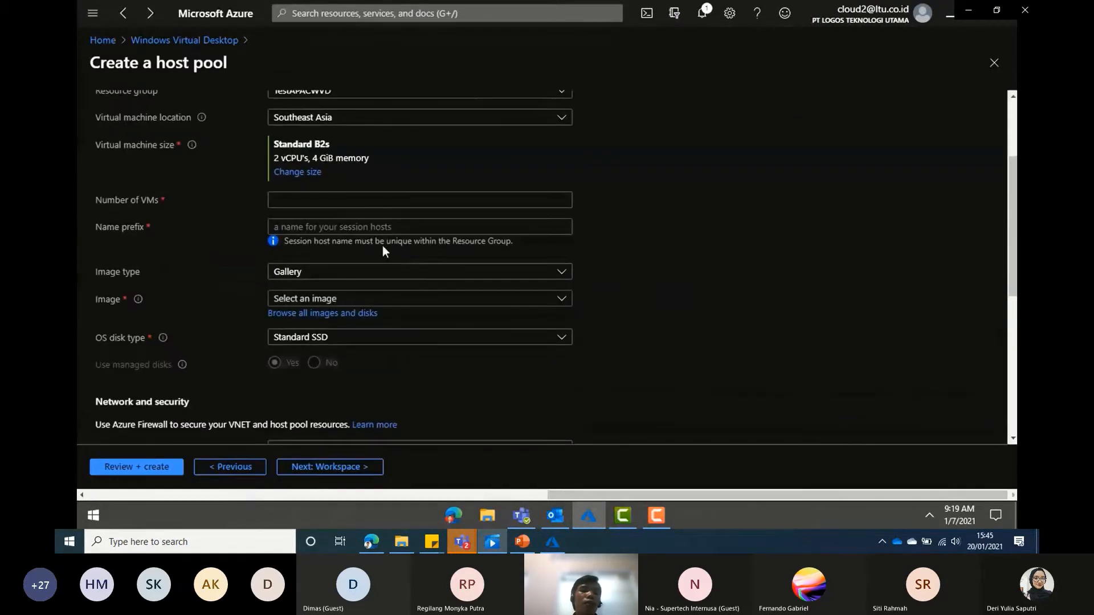
click(294, 199)
text(1)
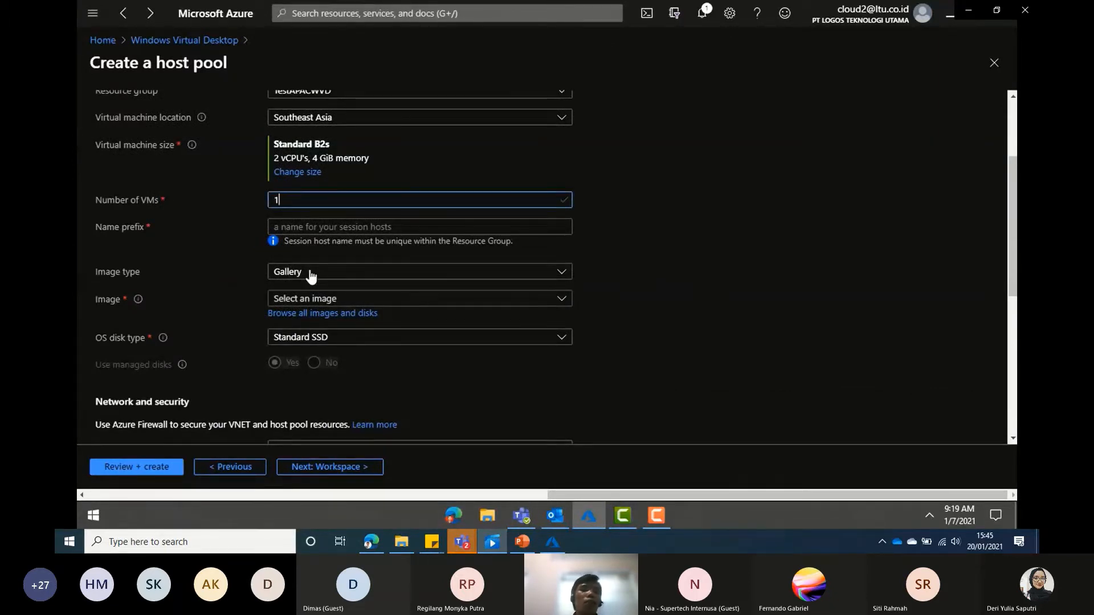
key(Tab)
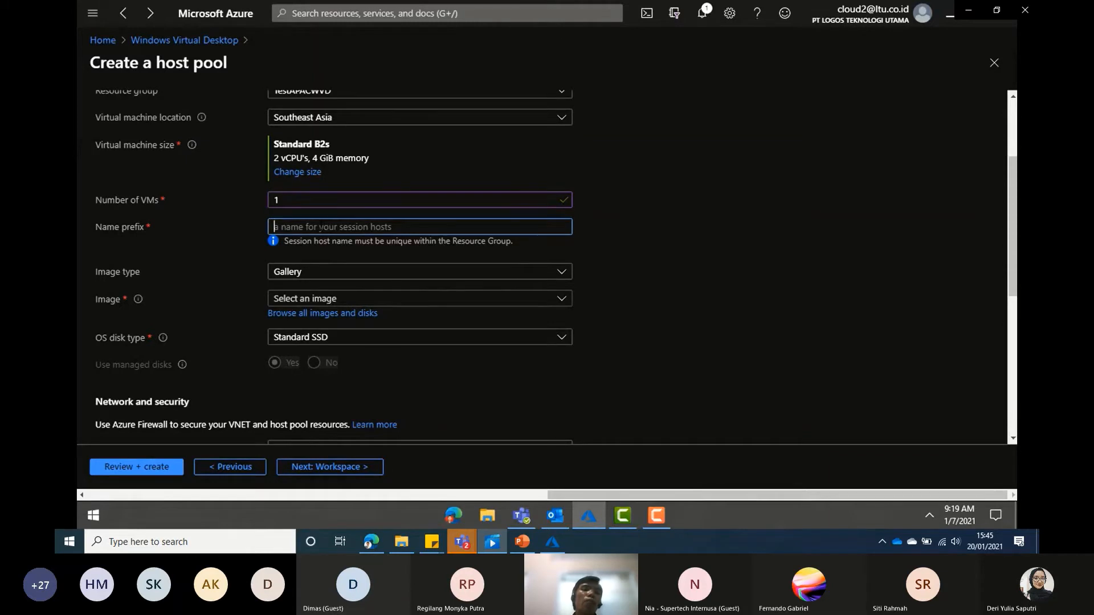
text(WVD)
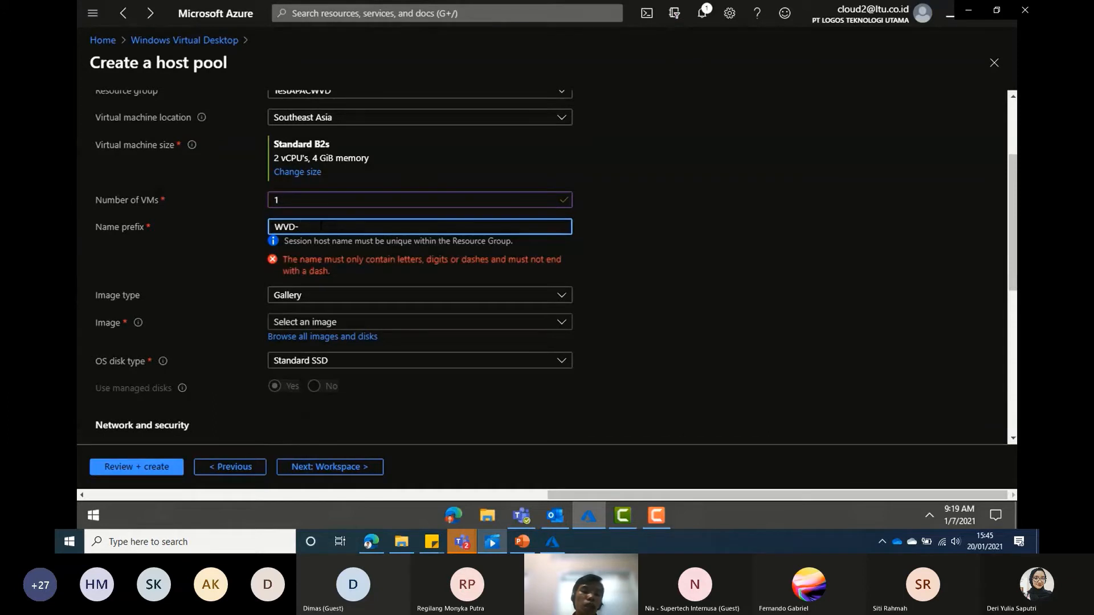
text(-VM)
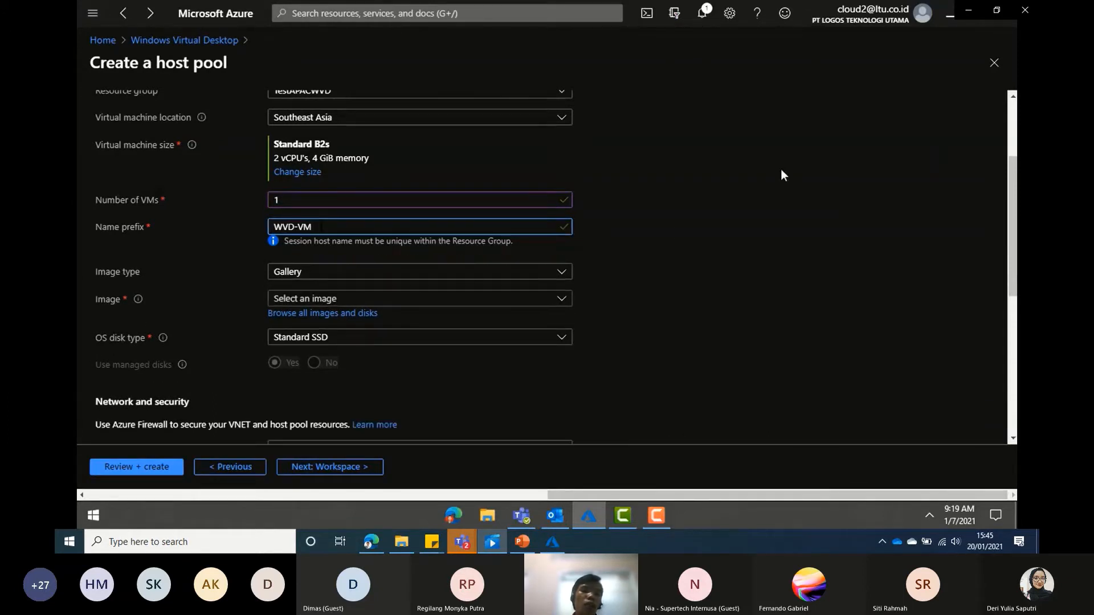
- Use the Gallery image Windows 10 Enterprise multi-session 2004 + Microsoft 365 Apps
click(421, 275)
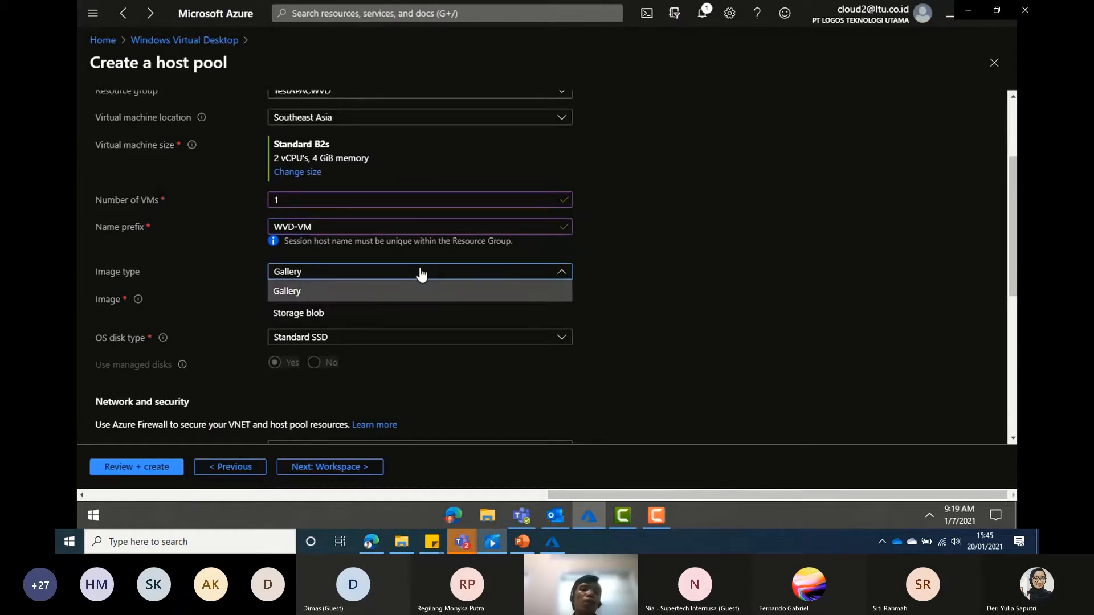
click(399, 291)
click(378, 303)
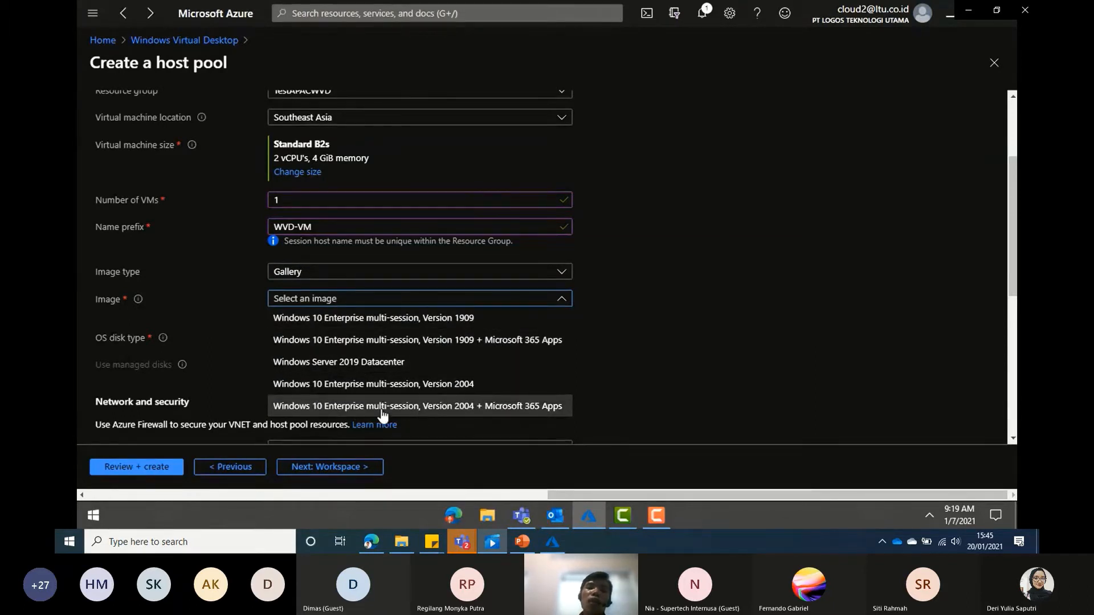
click(463, 407)
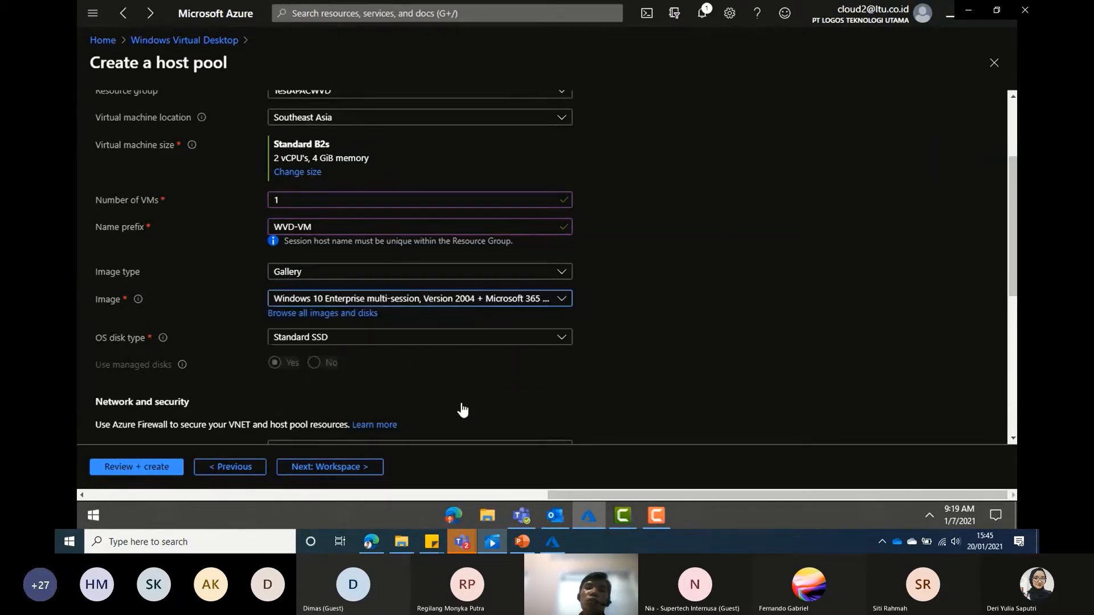
- Keep the only available subnet for the virtual network
scroll(833, 231, down, 3)
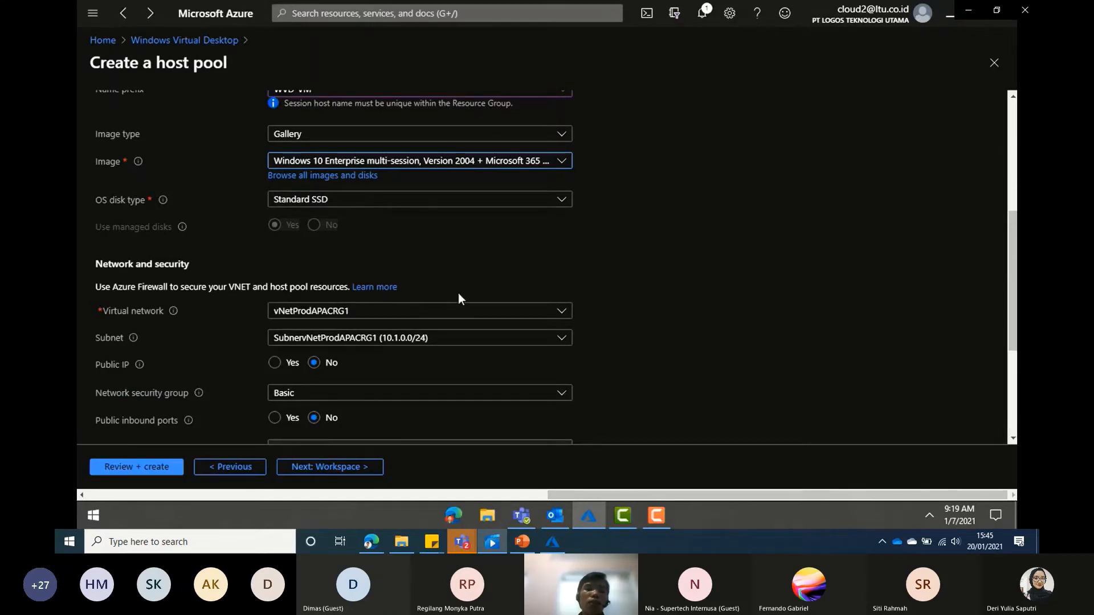
scroll(458, 293, down, 2)
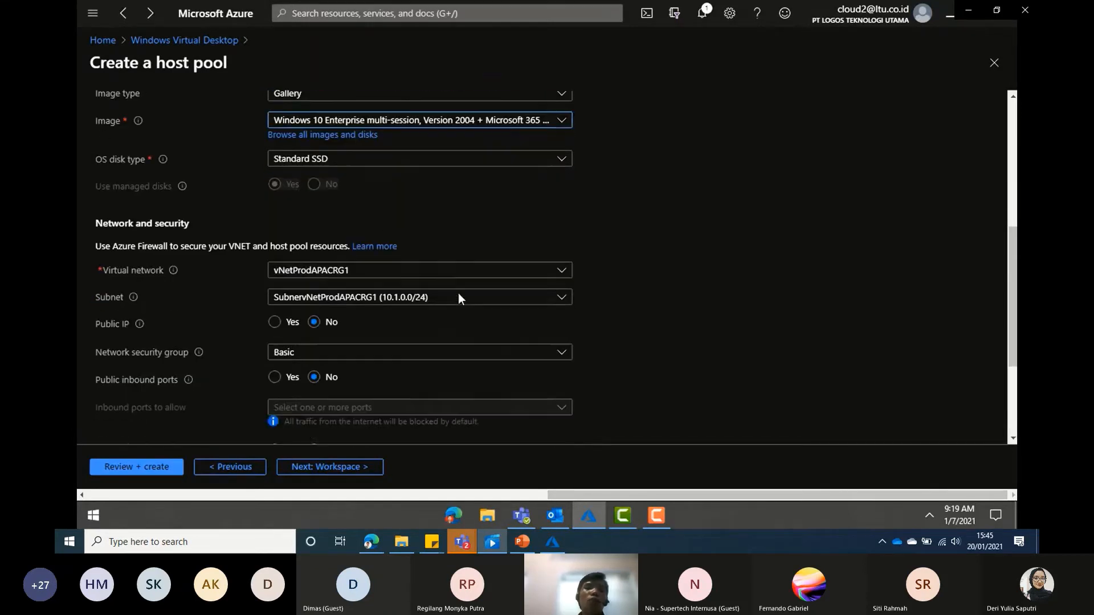
click(350, 273)
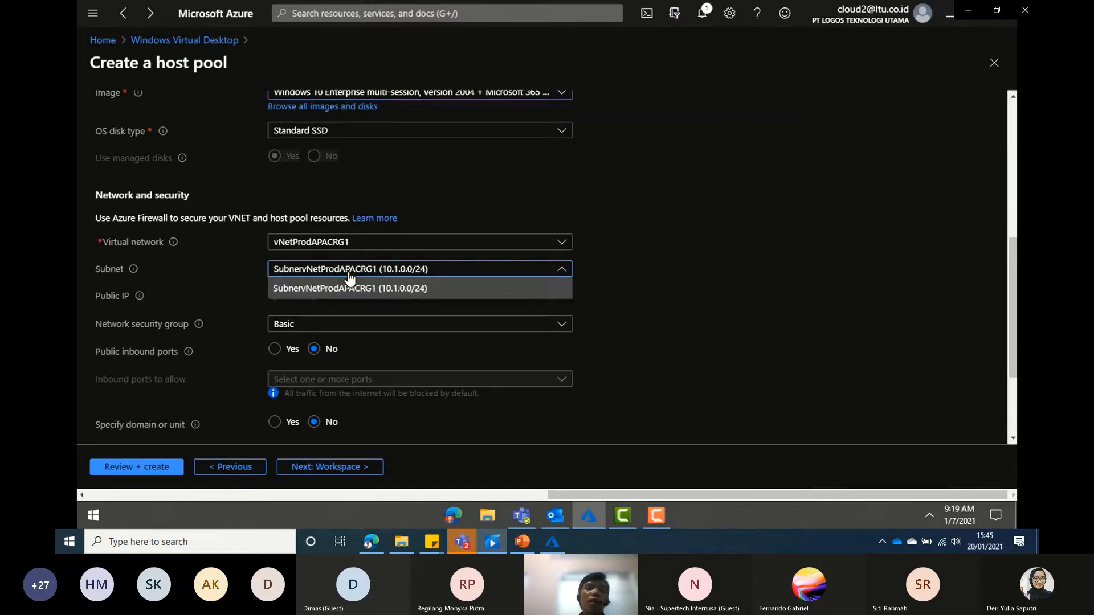
click(348, 279)
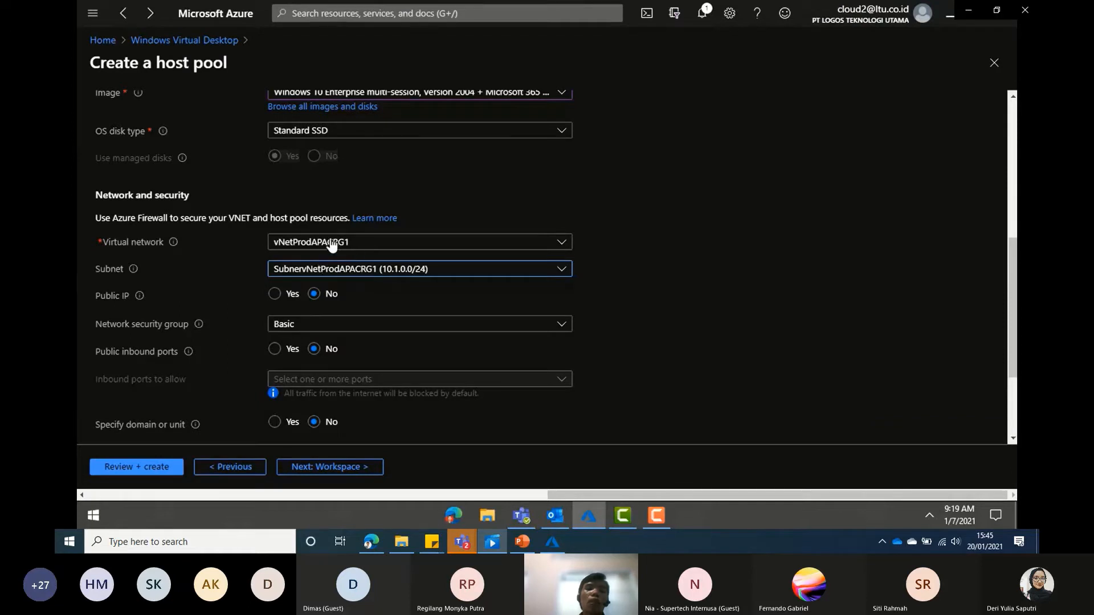
scroll(664, 308, down, 2)
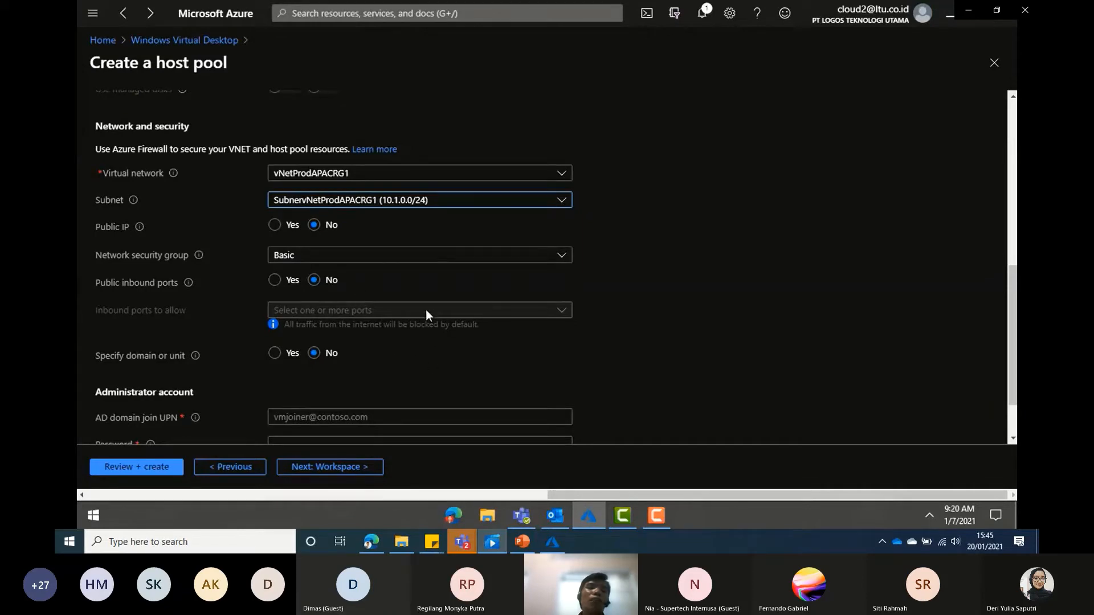
scroll(462, 351, down, 2)
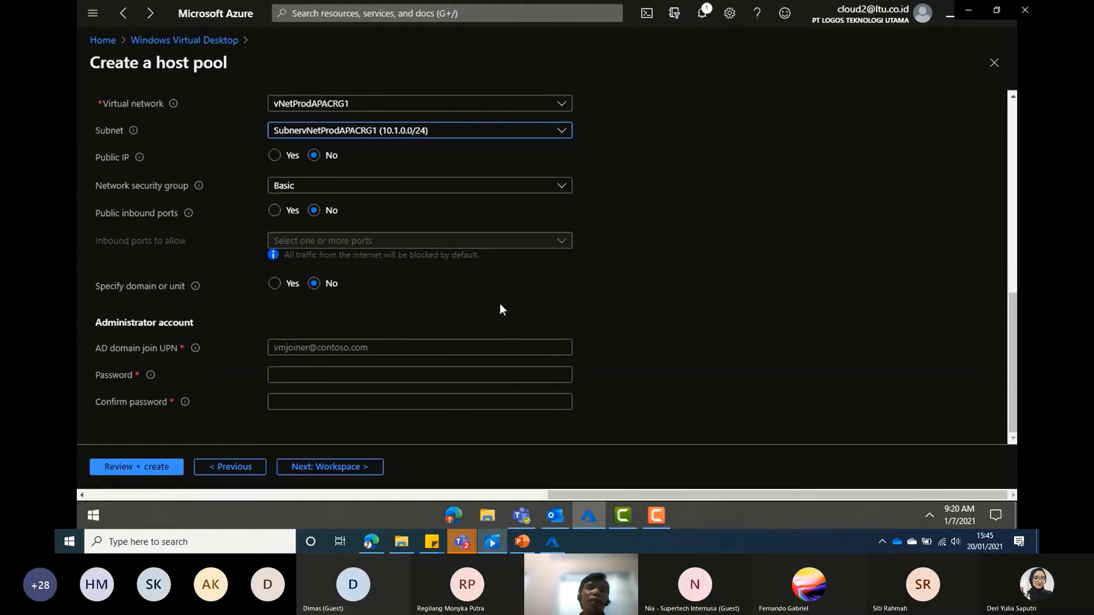
- Enter the domain-join administrator's UPN, password and matching confirmation password
click(391, 351)
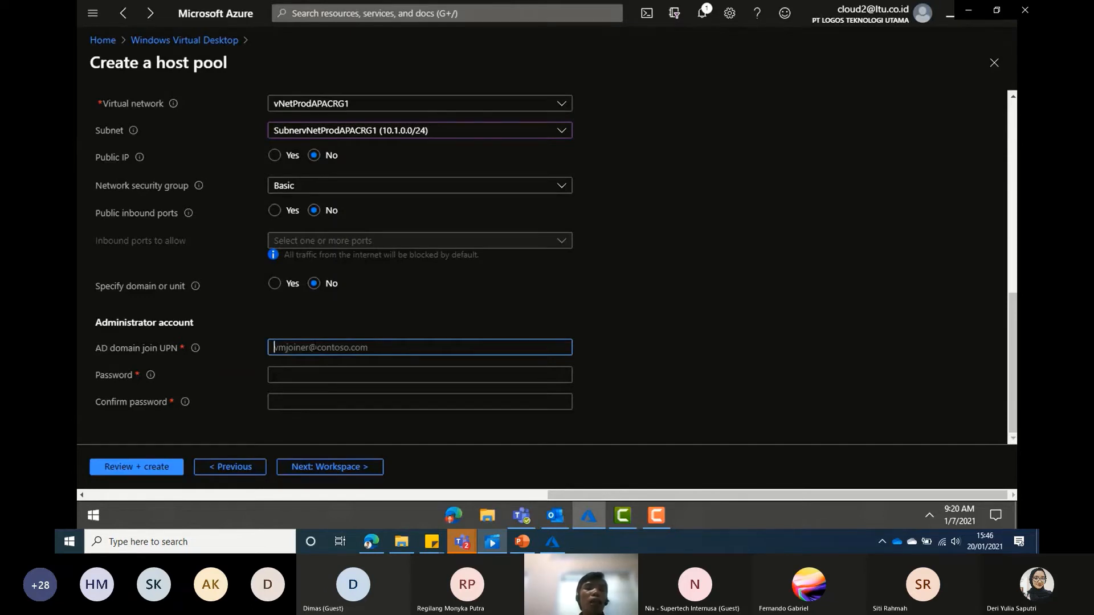
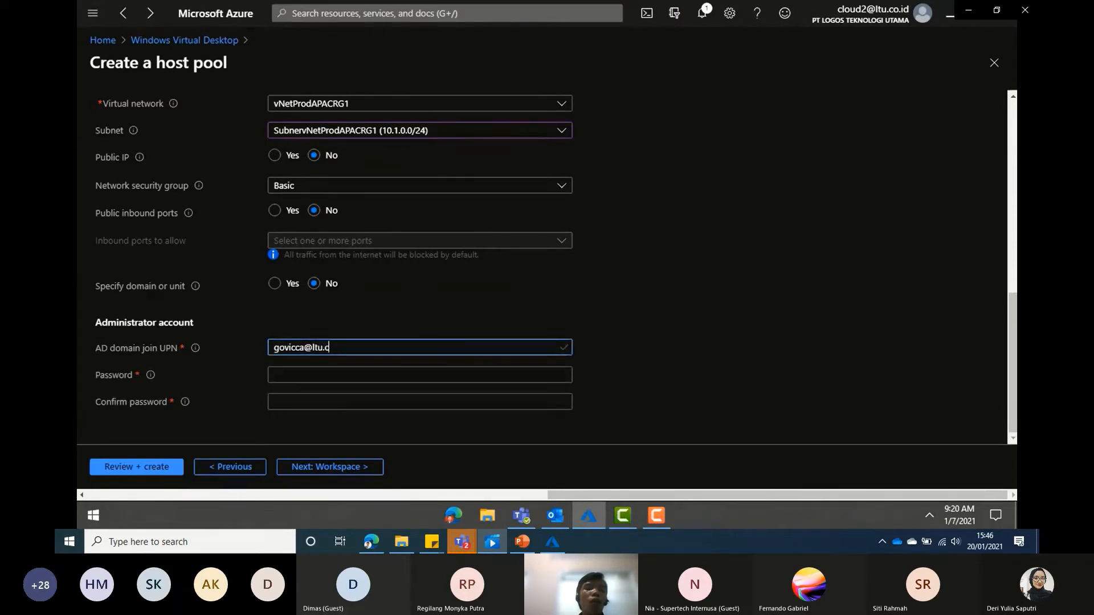
click(321, 378)
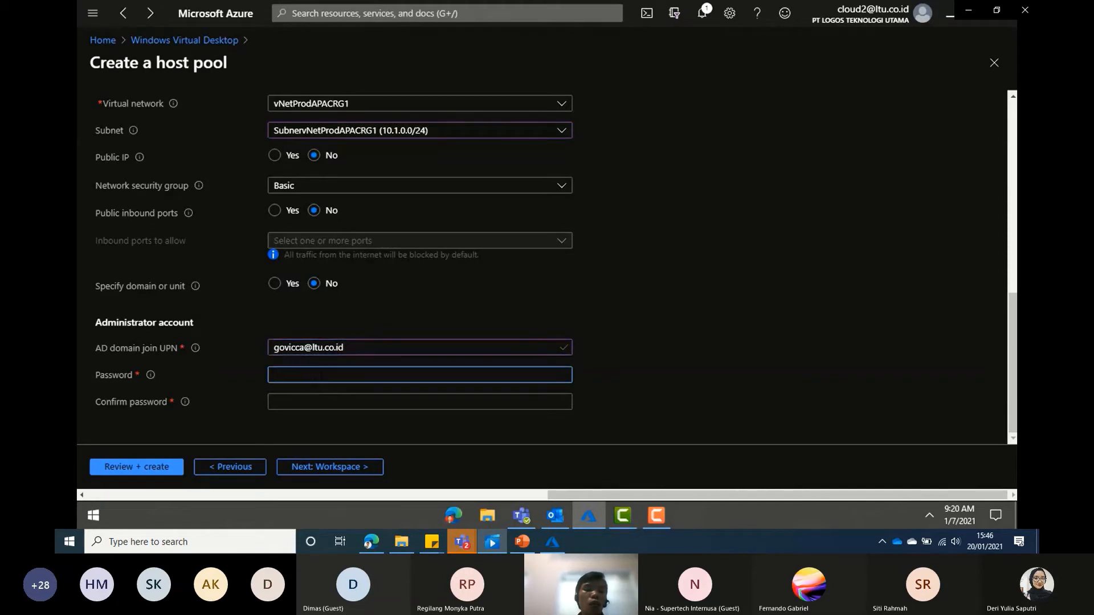
text(••••••••••)
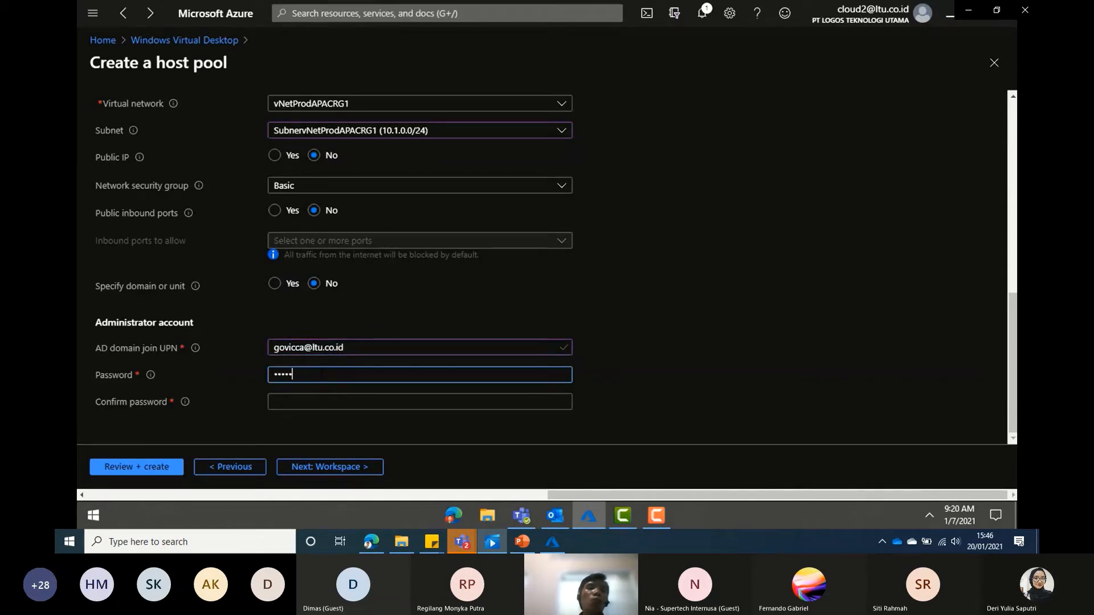
text(••)
click(309, 406)
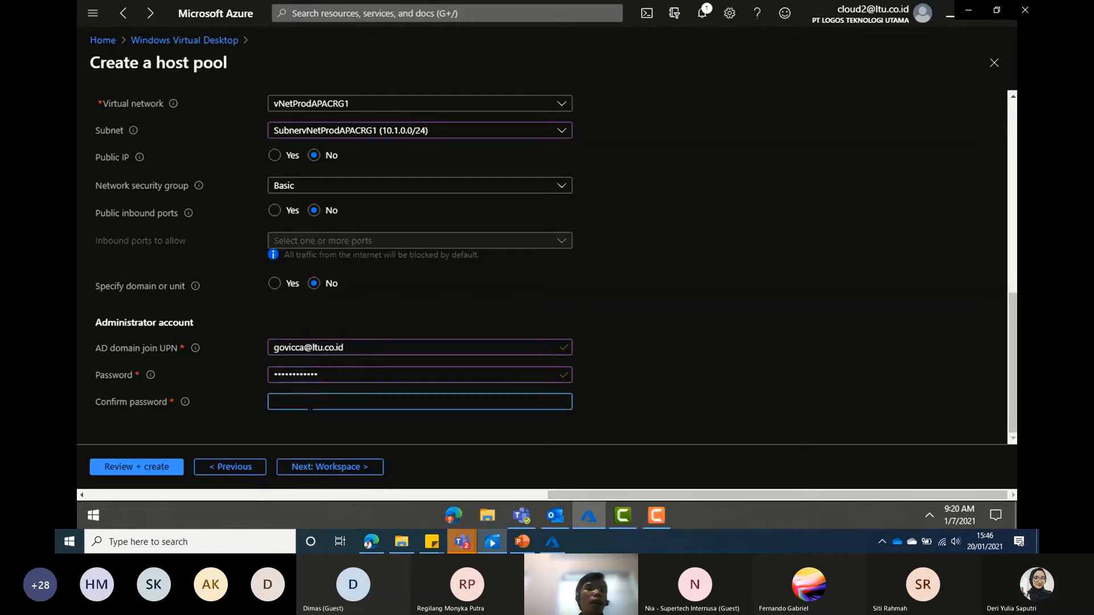
text(•••)
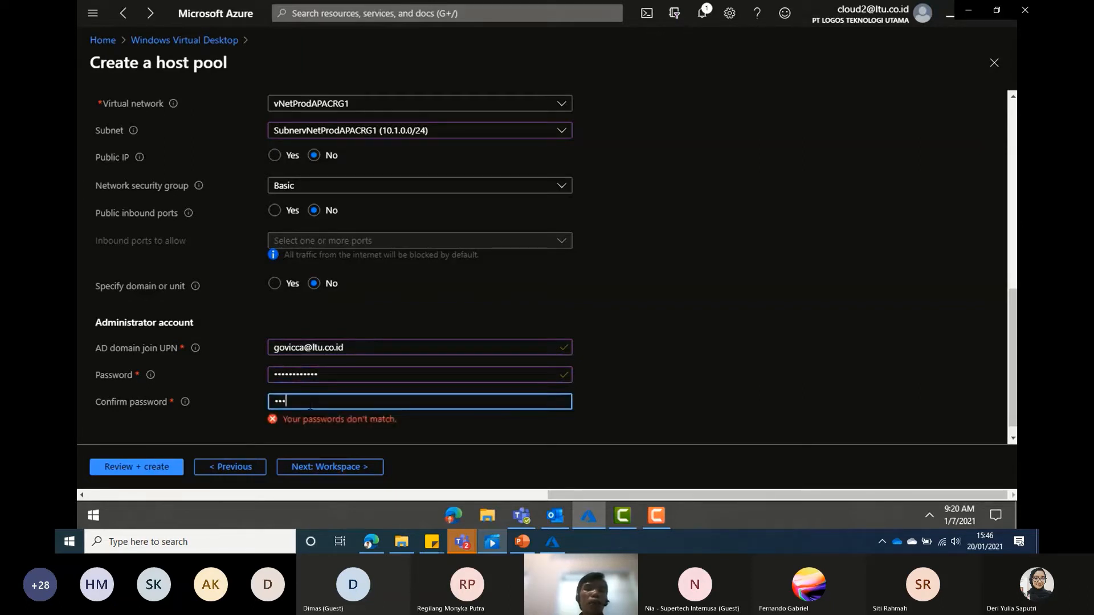
key(BackSpace)
key(BackSpace)
text(••••••)
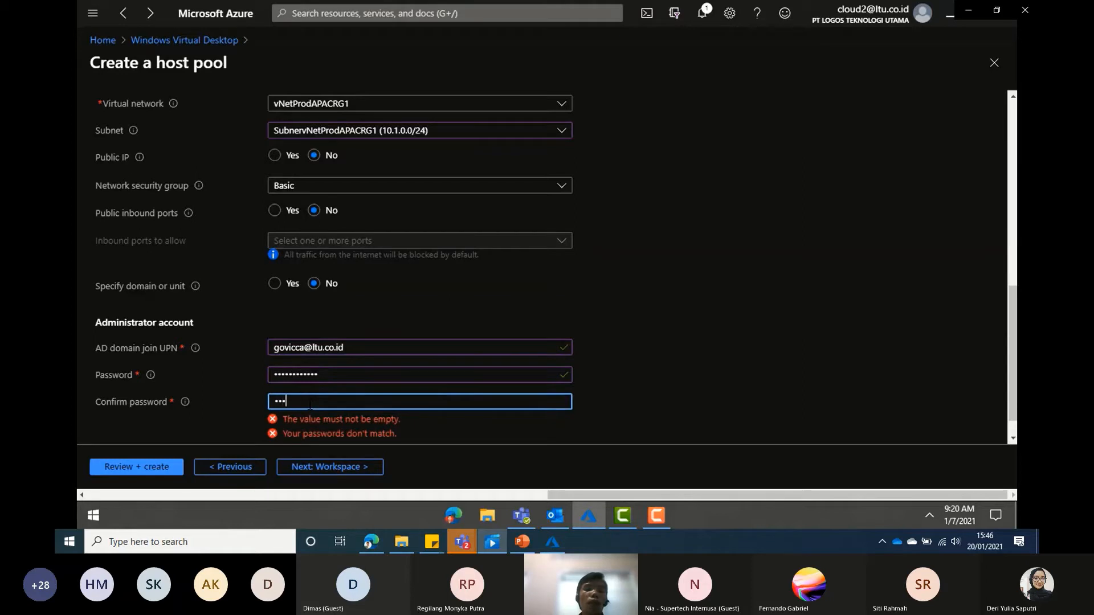
text(•••••••)
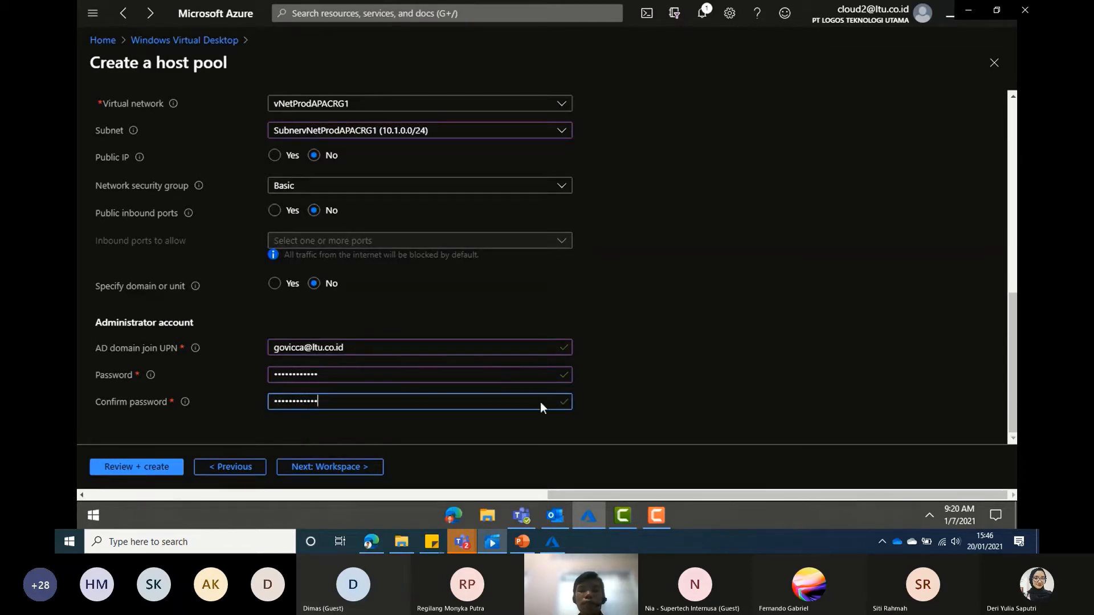
double_click(900, 115)
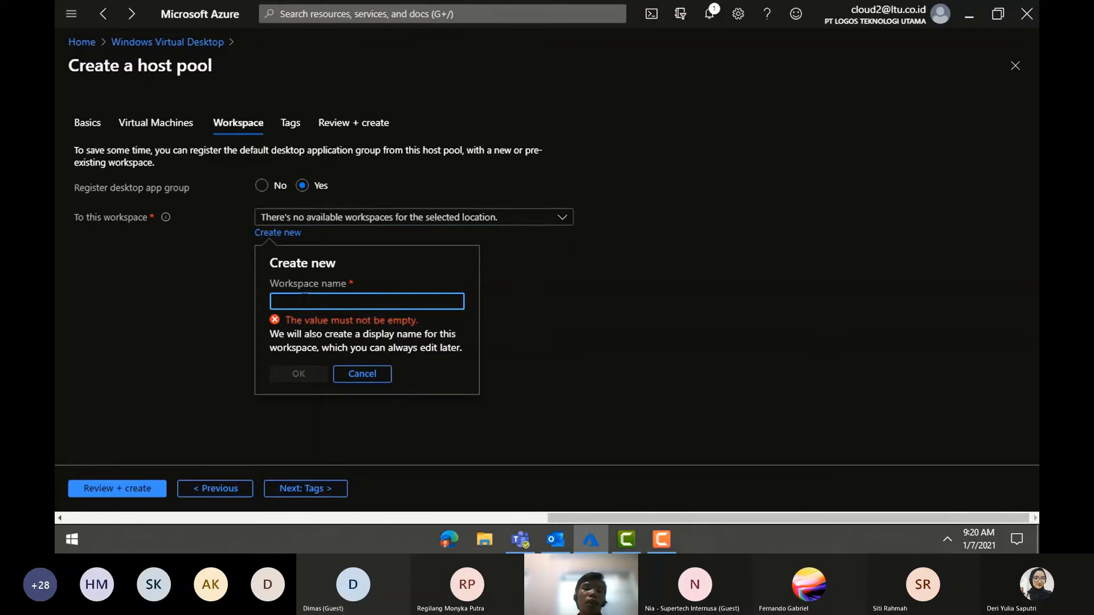
- Name the new workspace workspacepool1 and advance through Tags to Review + create
text(k)
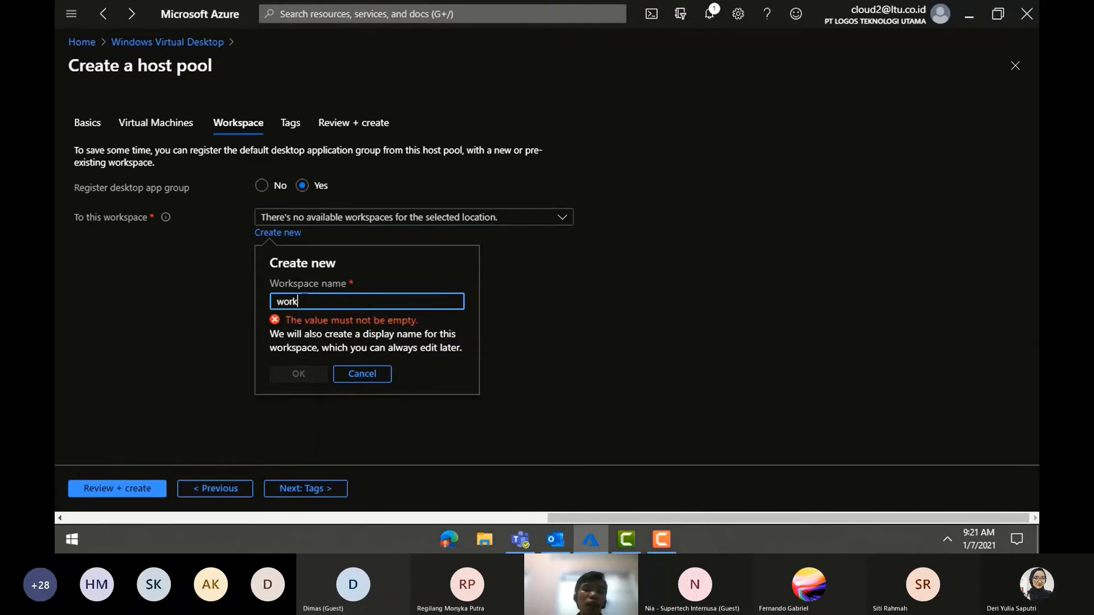
text(spac)
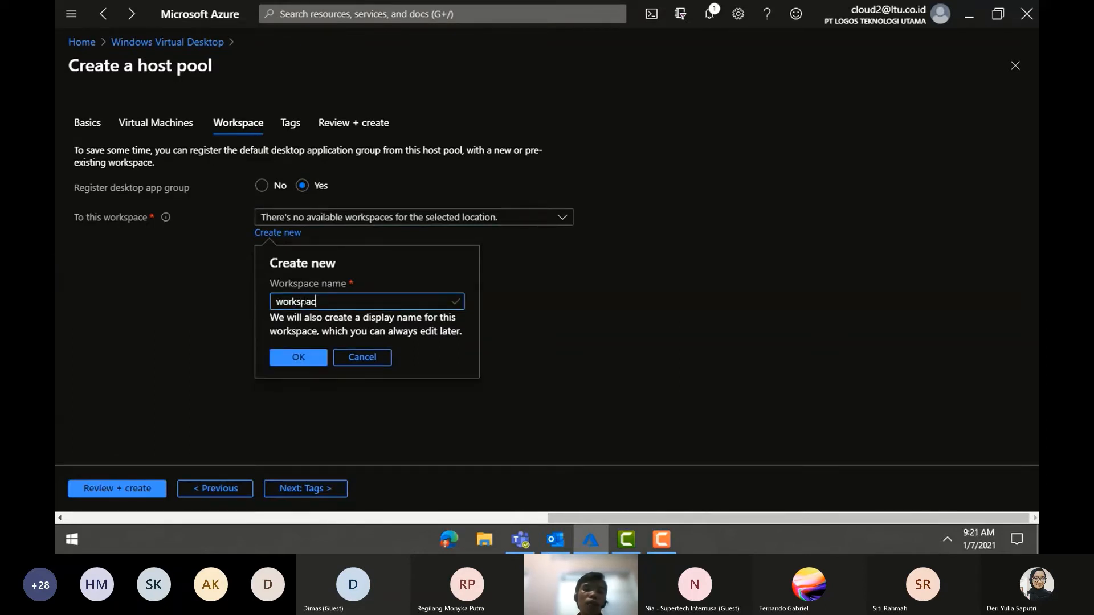
text(epool1)
click(295, 359)
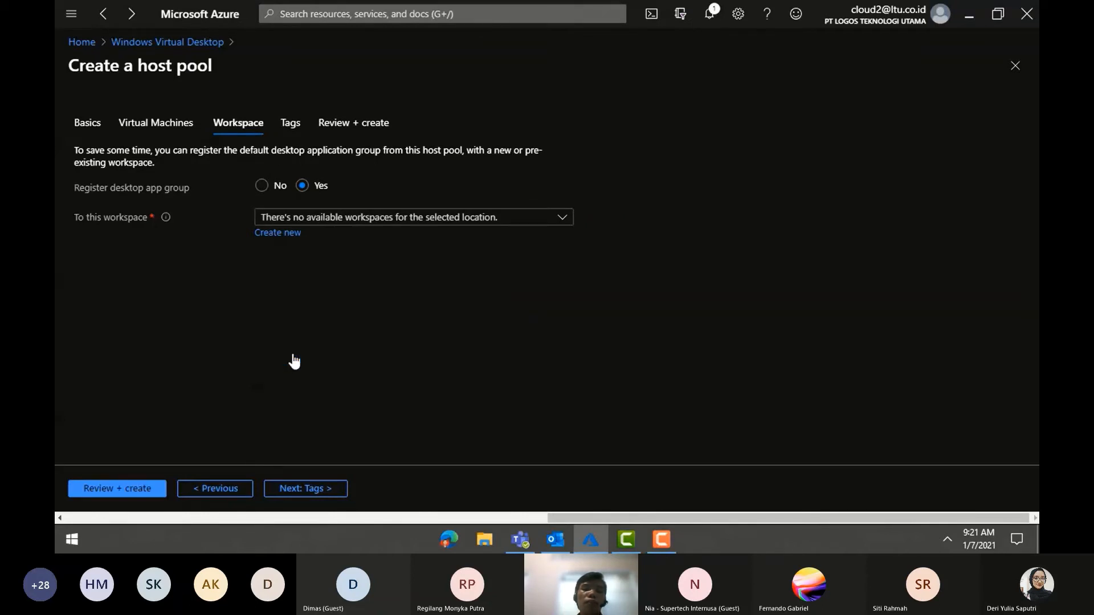
click(300, 490)
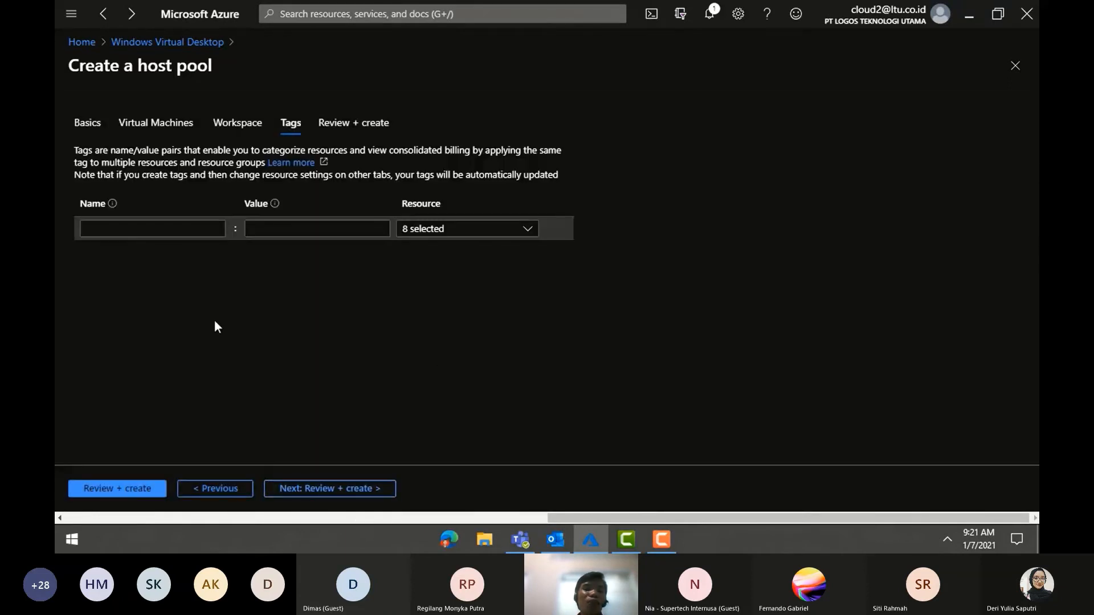
click(324, 488)
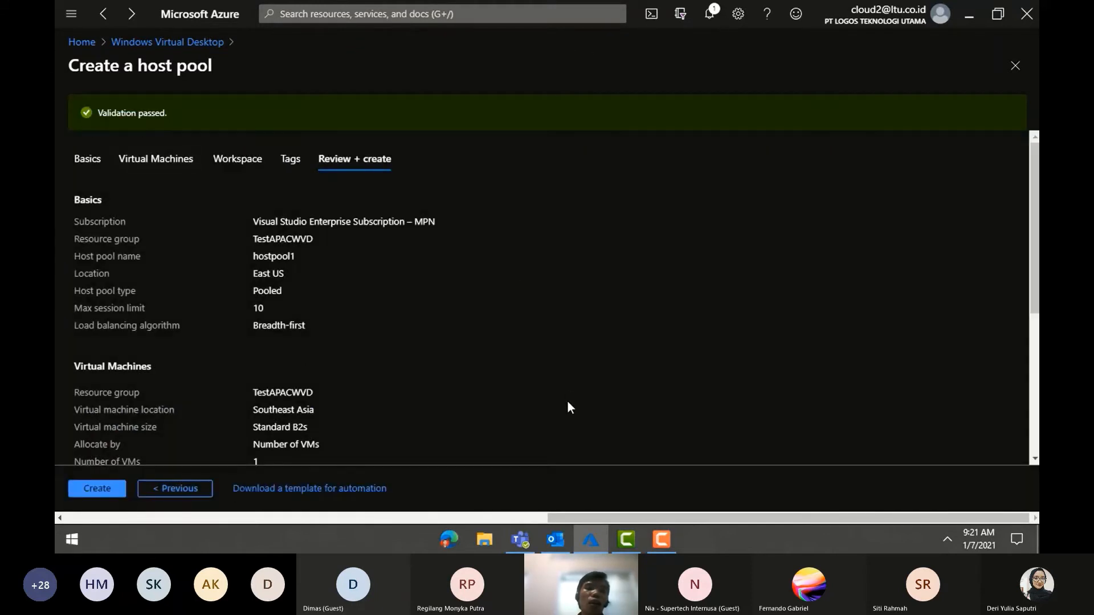
- Create hostpool1 and refresh the deployment overview to track its resources
scroll(568, 405, down, 5)
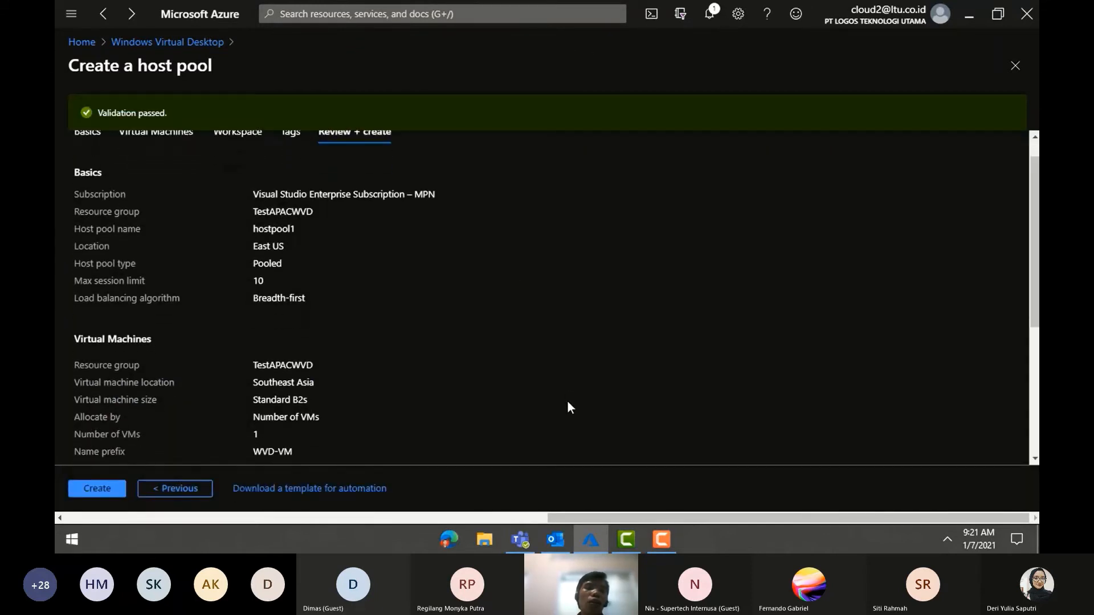
click(97, 489)
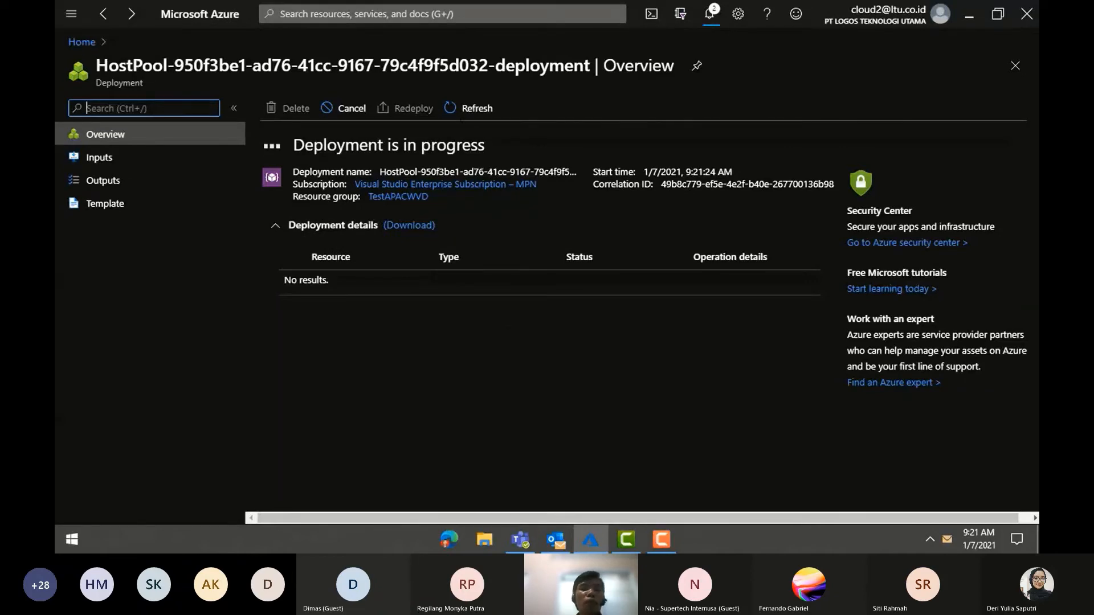
click(469, 111)
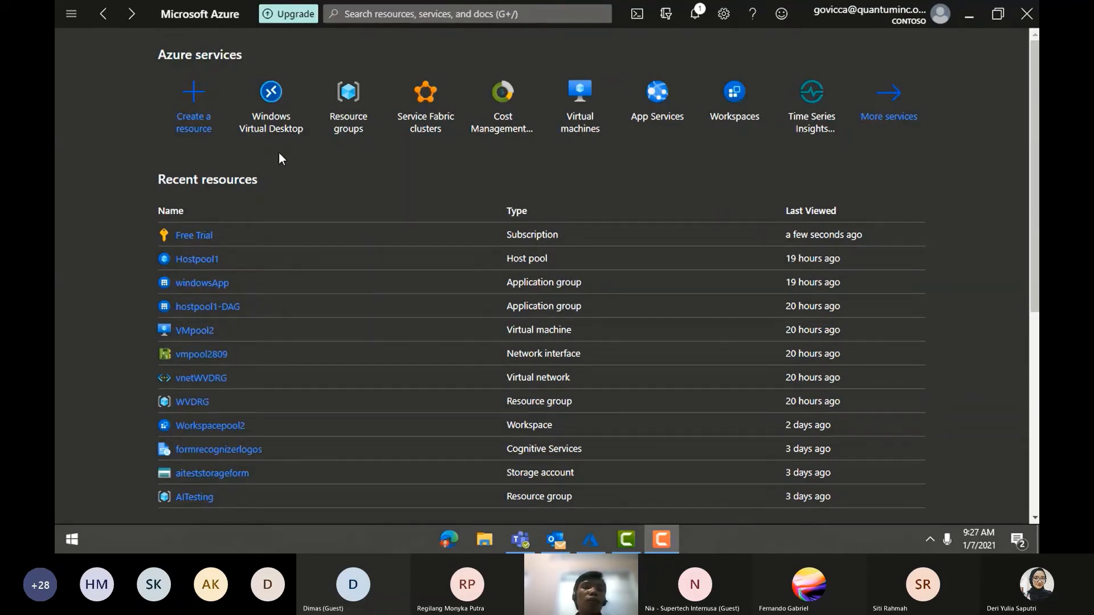
- Open Hostpool1 from the Windows Virtual Desktop host pools list
click(279, 108)
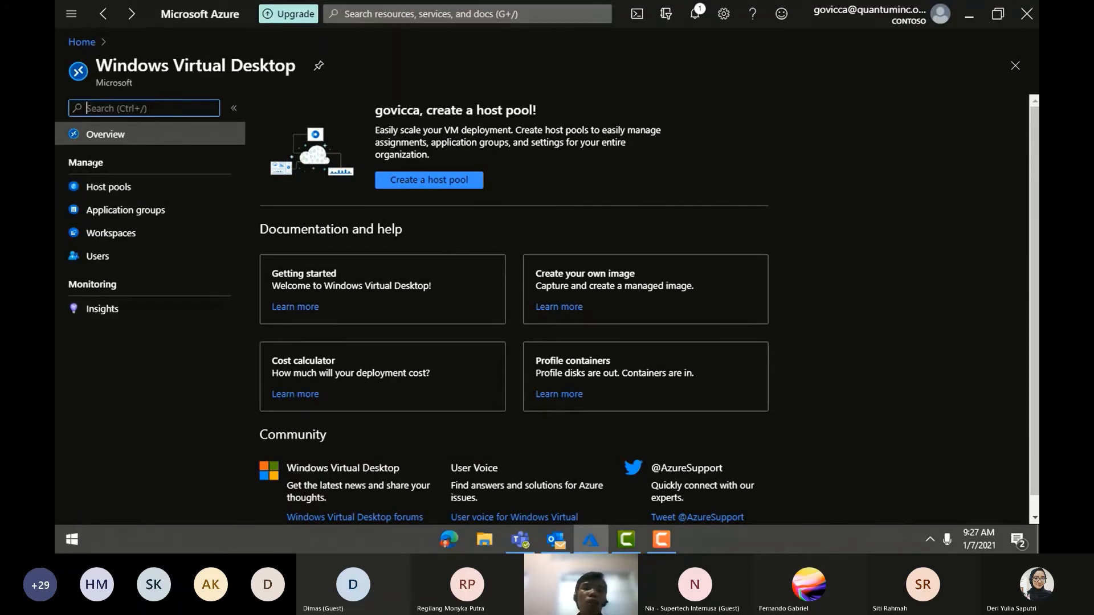
click(107, 187)
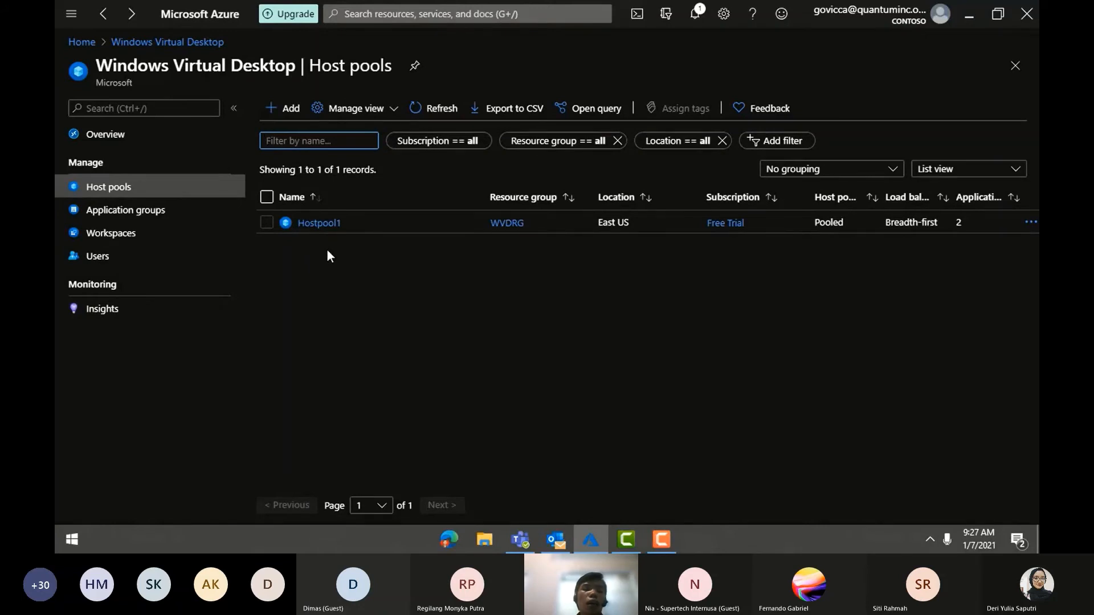
click(319, 224)
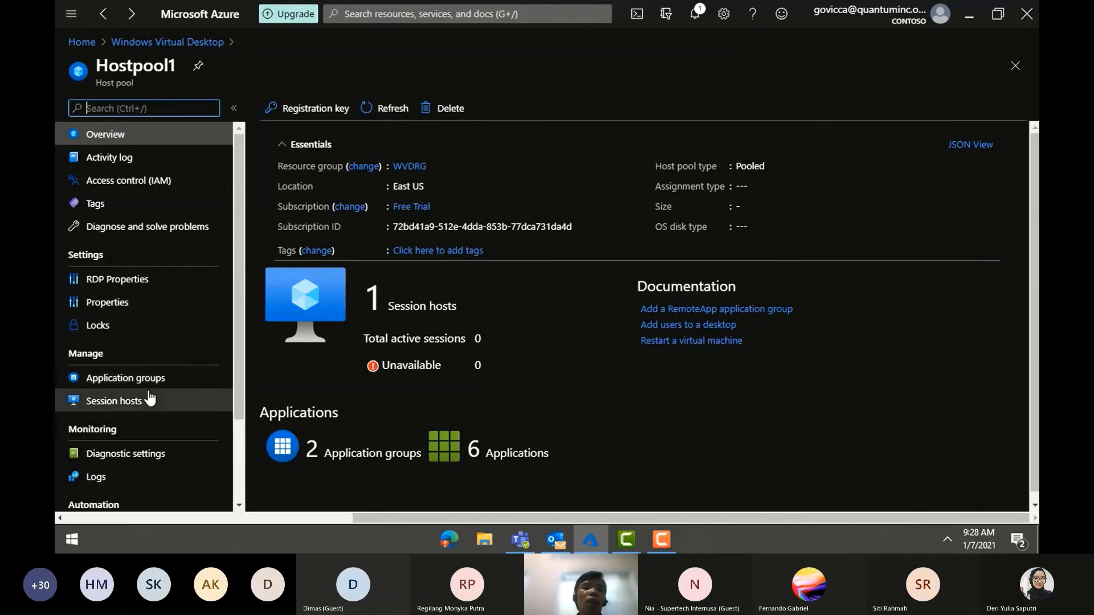
- Check Hostpool1's session host, then open workspace Workspacepool2 from Workspaces
click(89, 402)
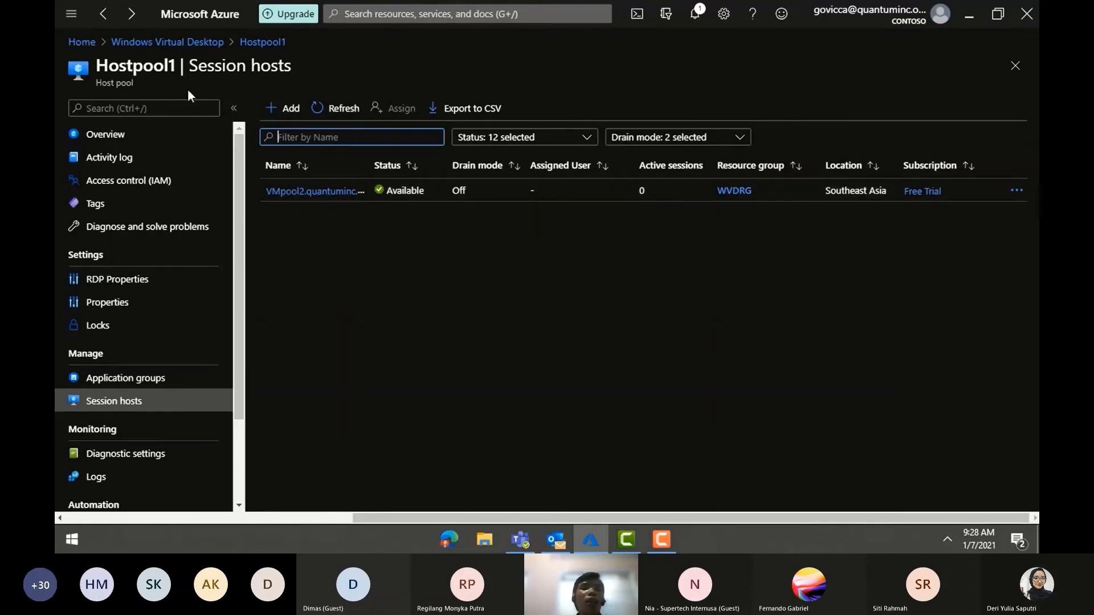
click(193, 43)
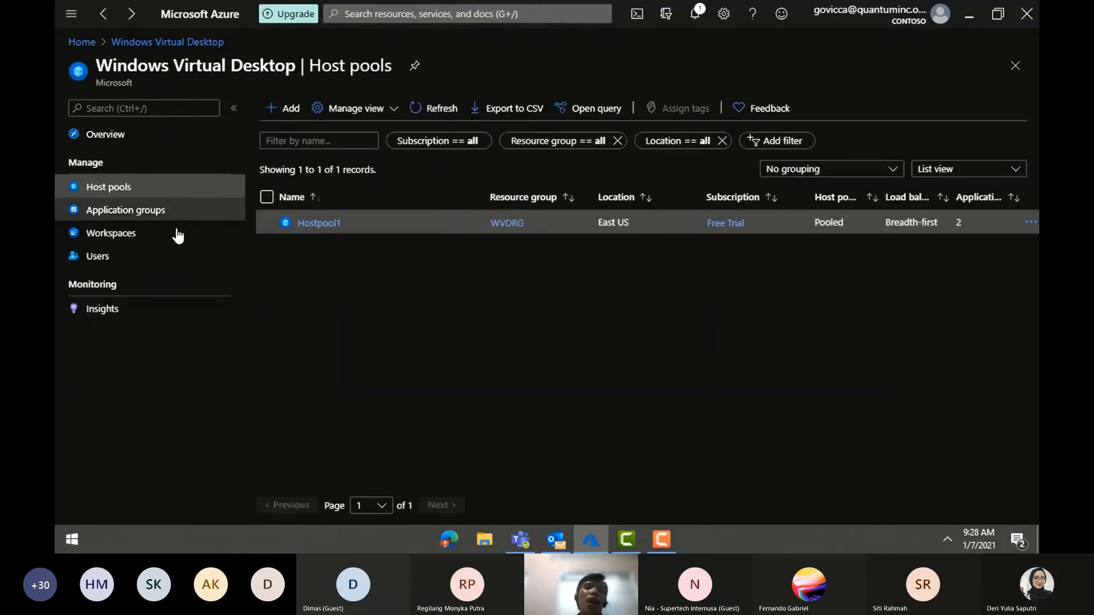
click(148, 238)
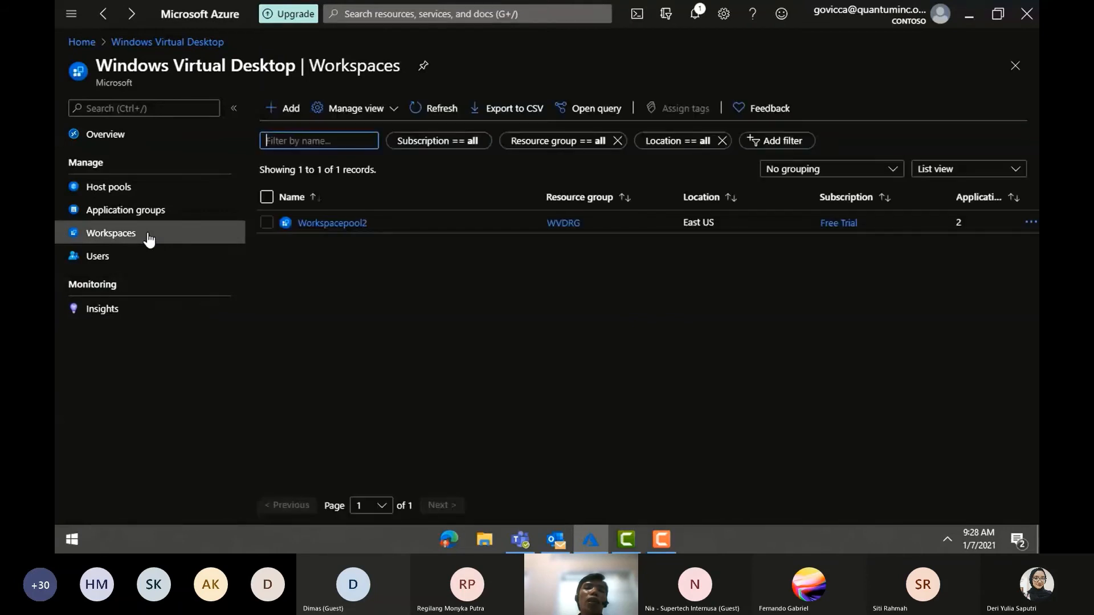
click(329, 223)
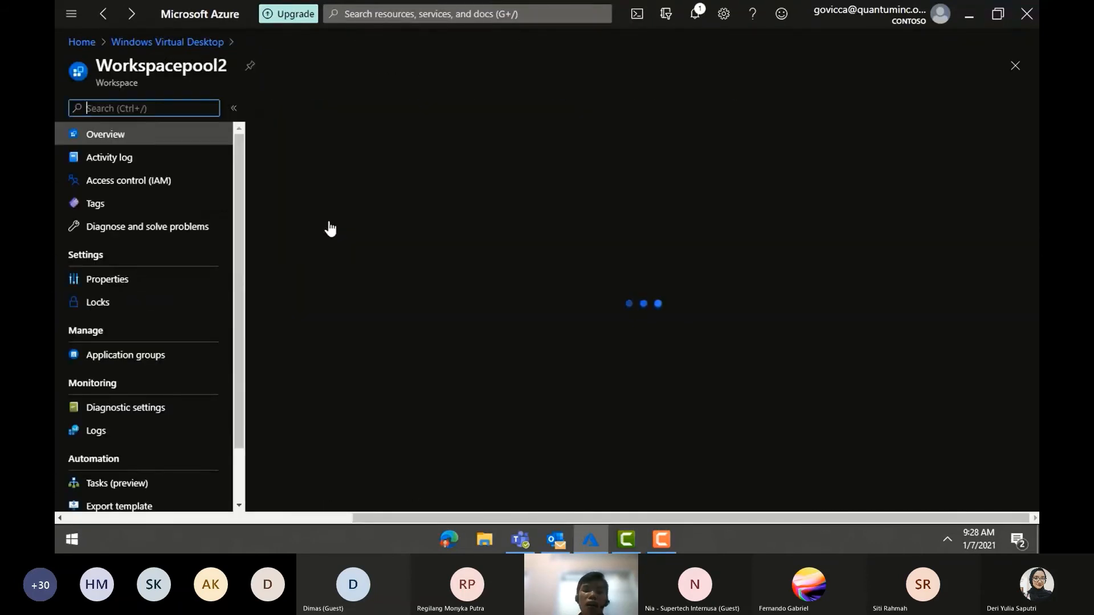
key(space)
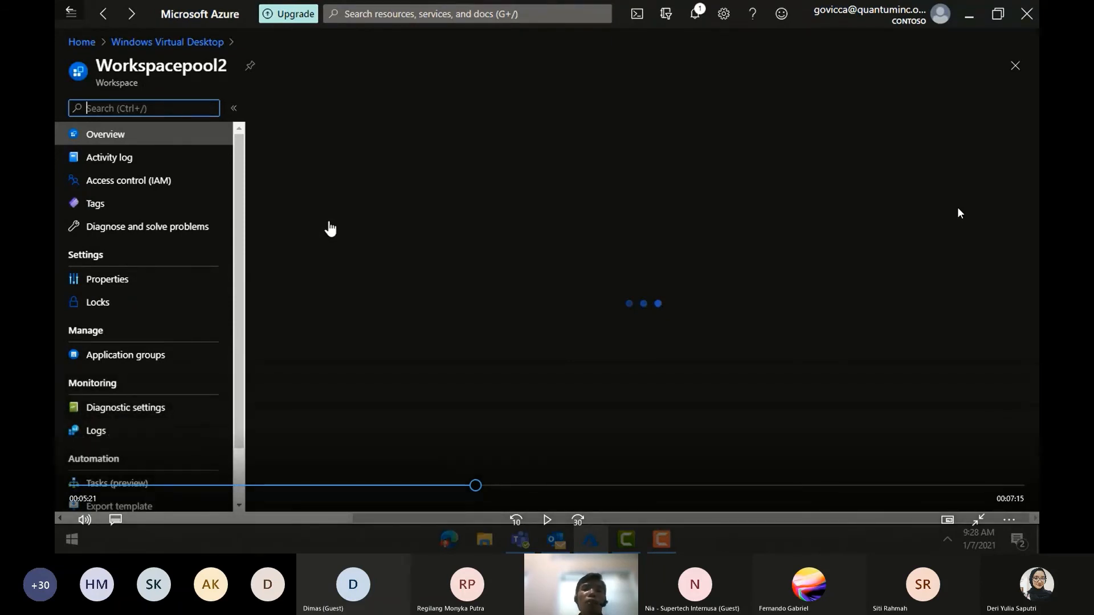
key(space)
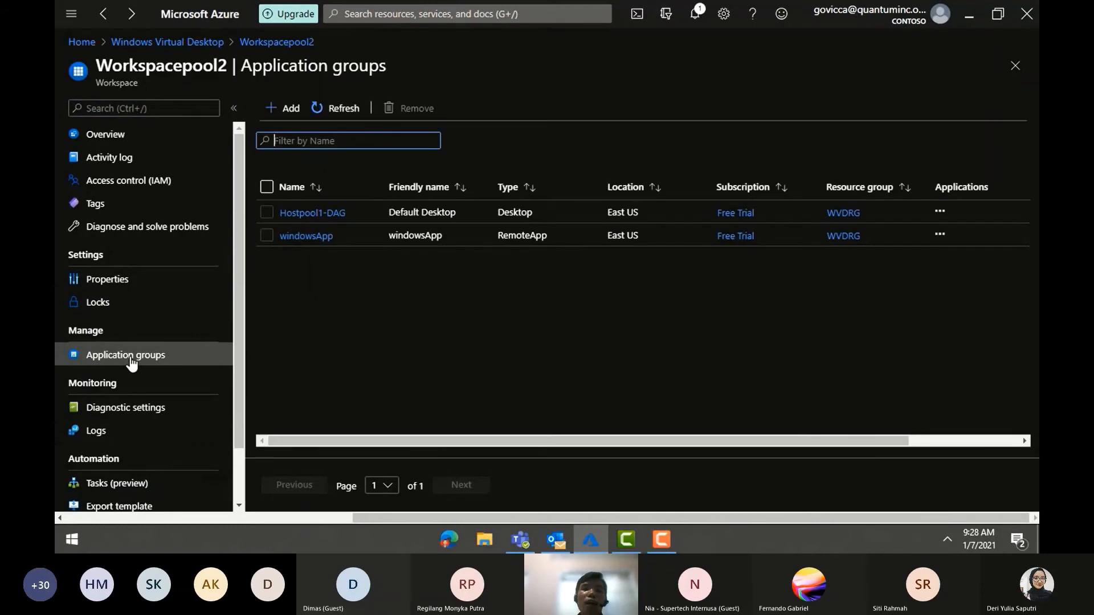
- List the windowsApp group's applications: Excel, Microsoft Teams, OneDrive, Outlook and Word
key(space)
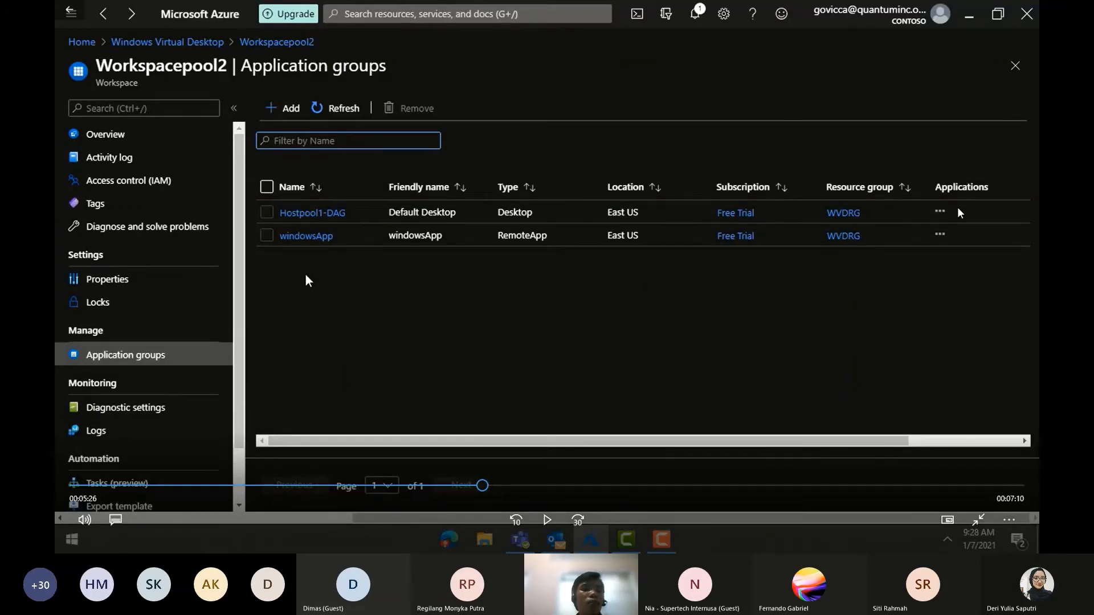
key(space)
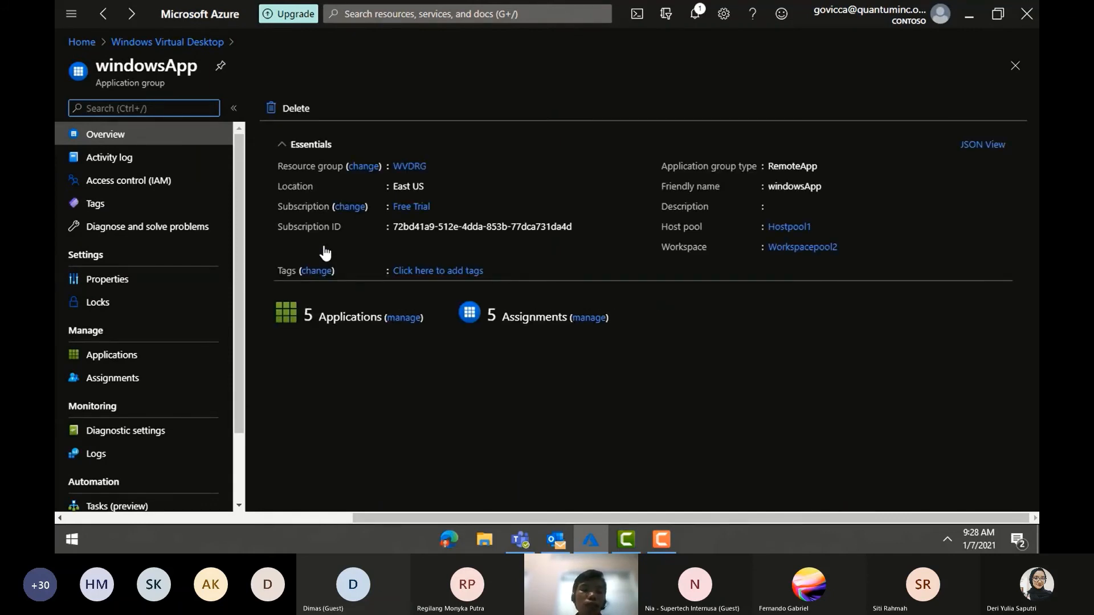
click(133, 357)
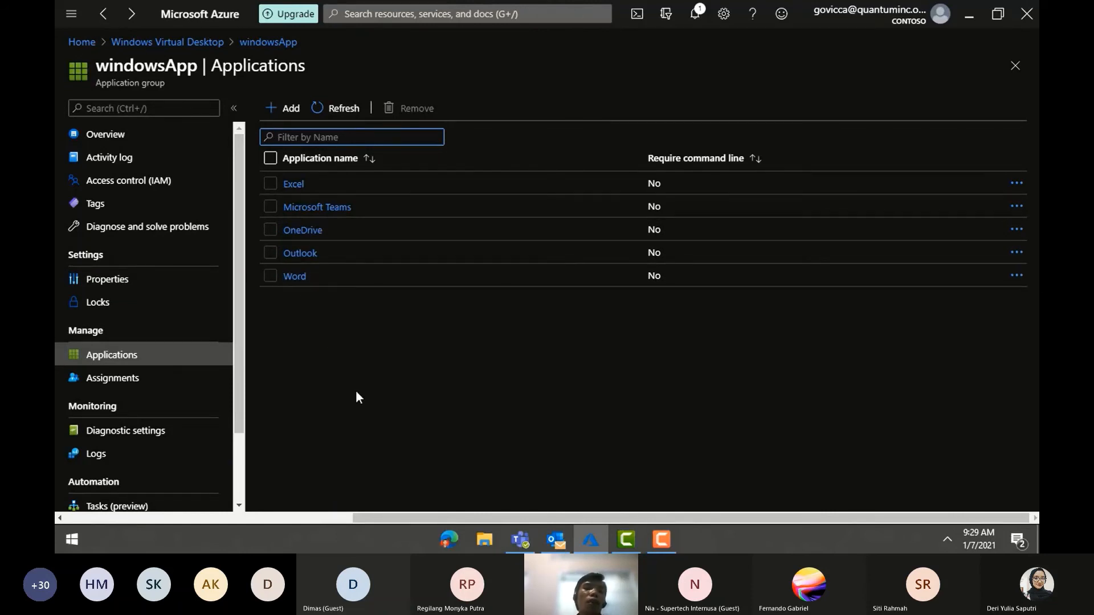
- Browse windowsApp's publishable Start menu apps without adding any, then open Hostpool1-DAG's application list
click(291, 110)
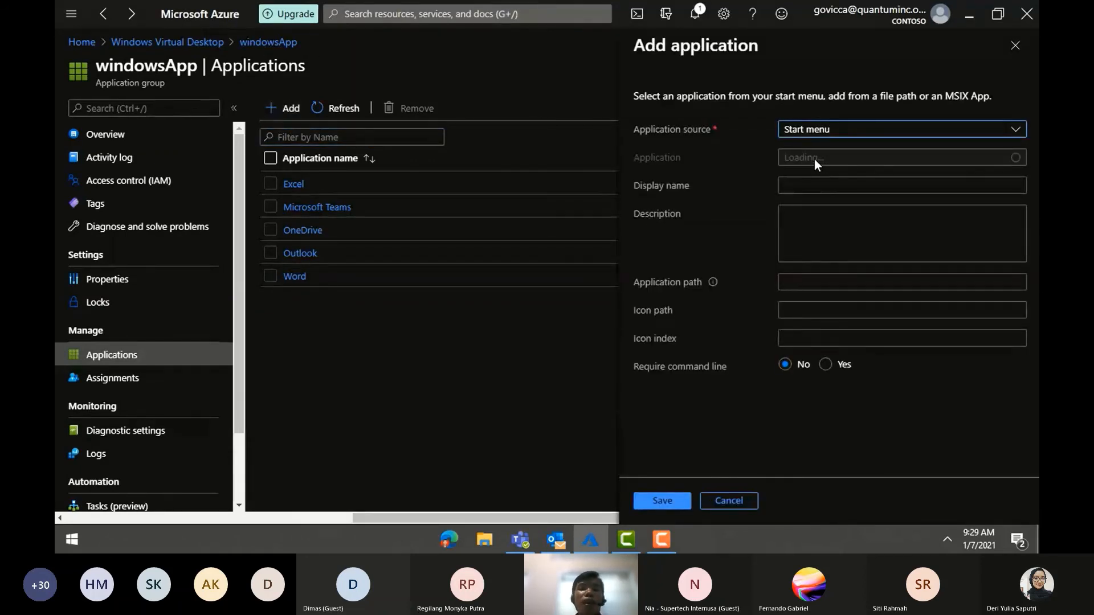
click(789, 157)
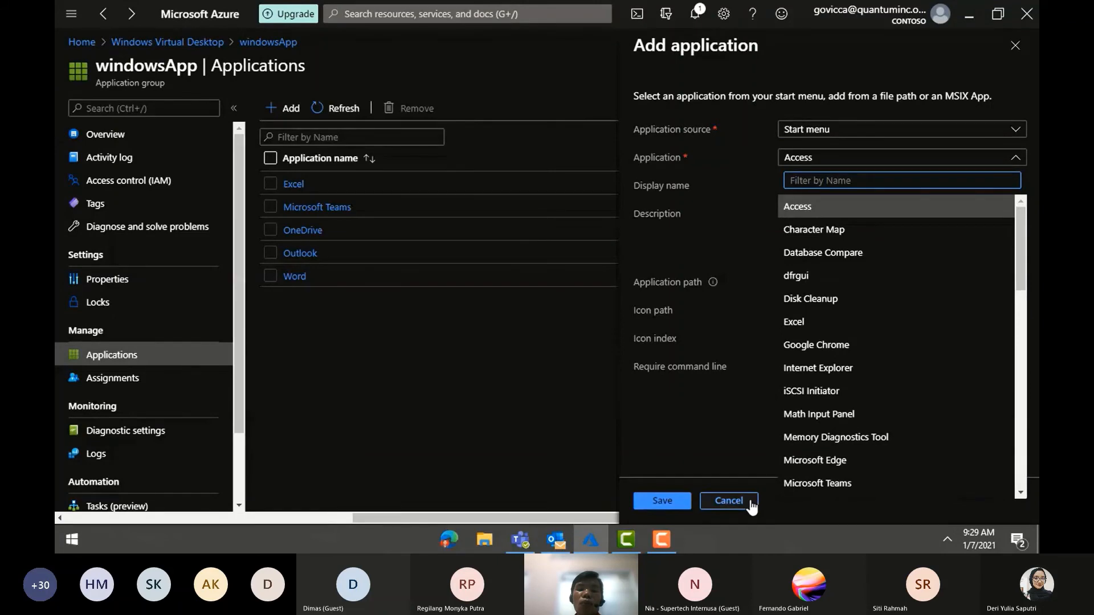
click(729, 501)
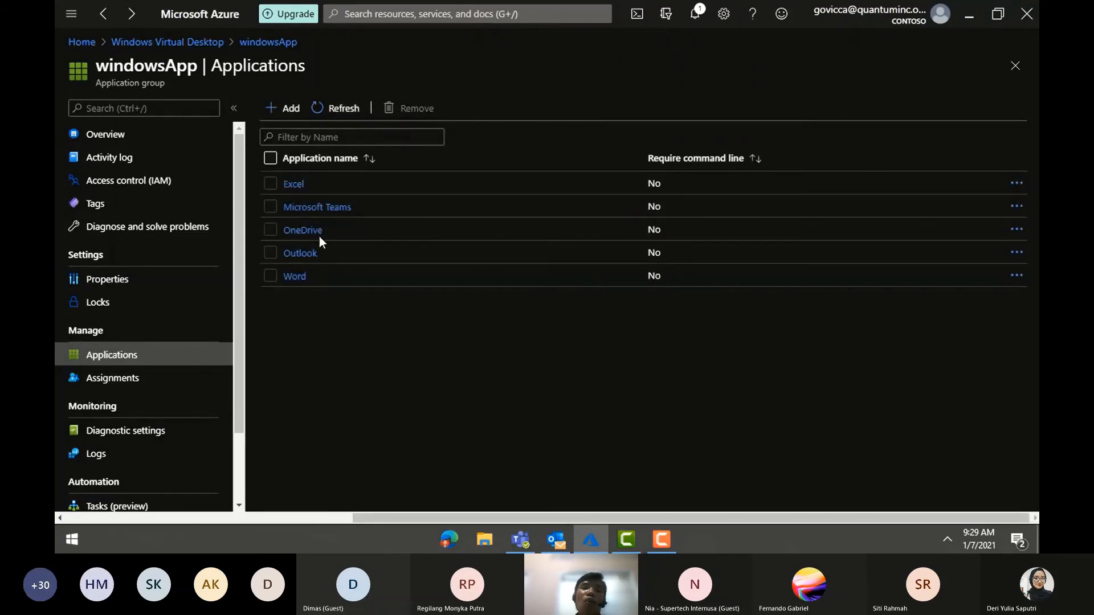
click(92, 385)
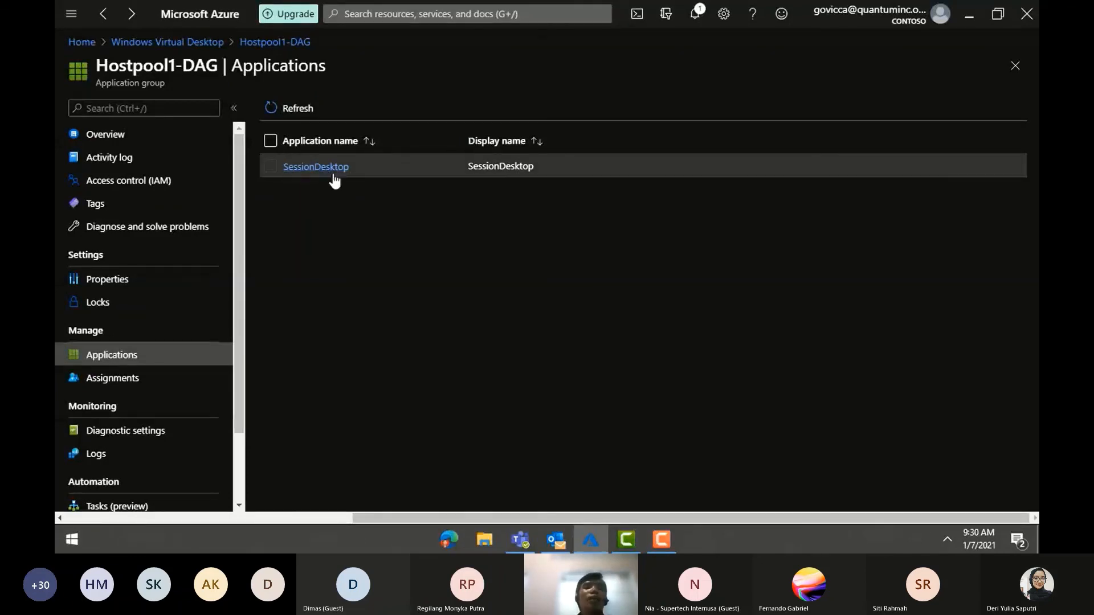
- Check Hostpool1-DAG's five assigned users, then show Workspacepool2's apps and SessionDesktop in the Remote Desktop client
click(138, 378)
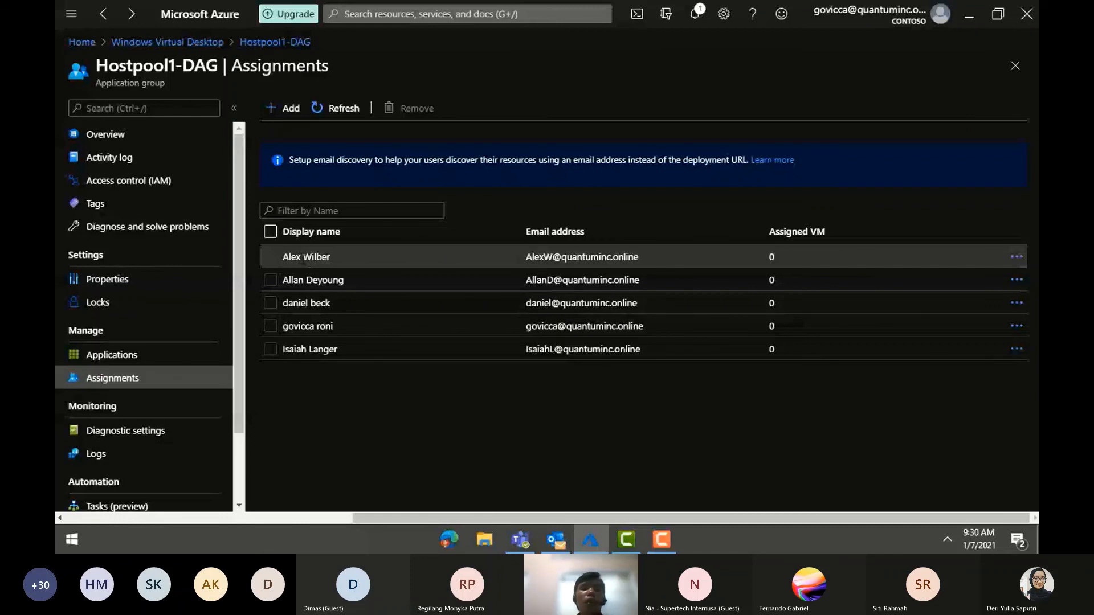
click(172, 42)
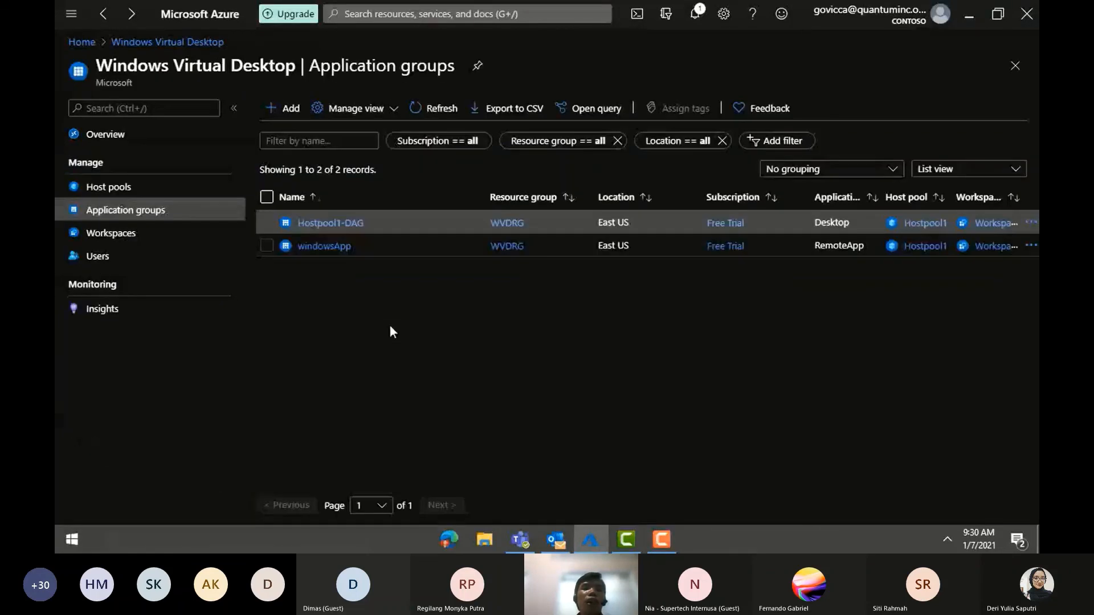
click(149, 137)
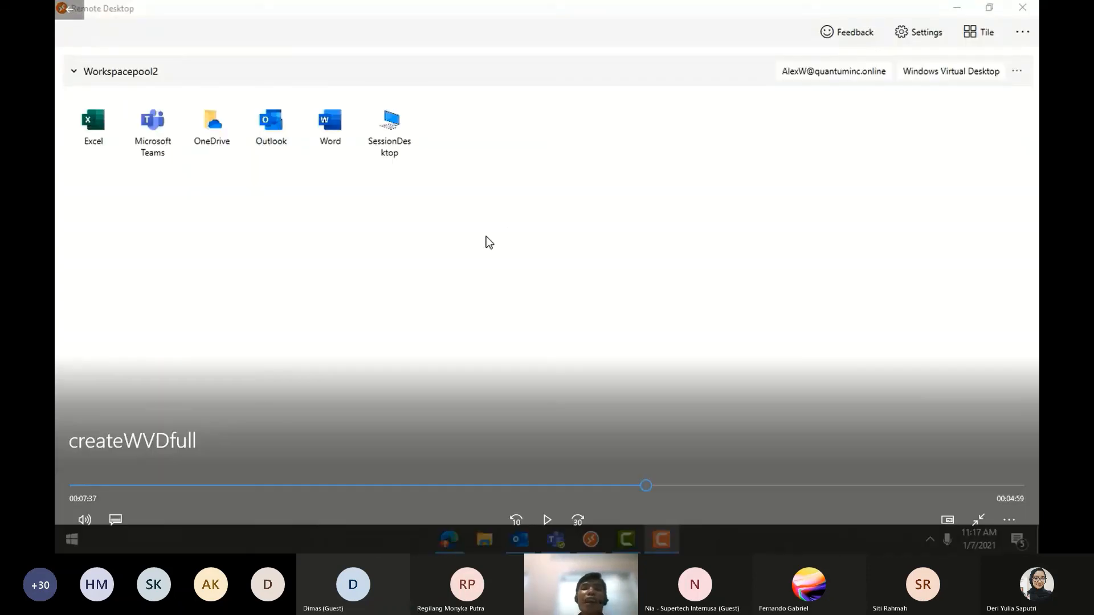
click(489, 242)
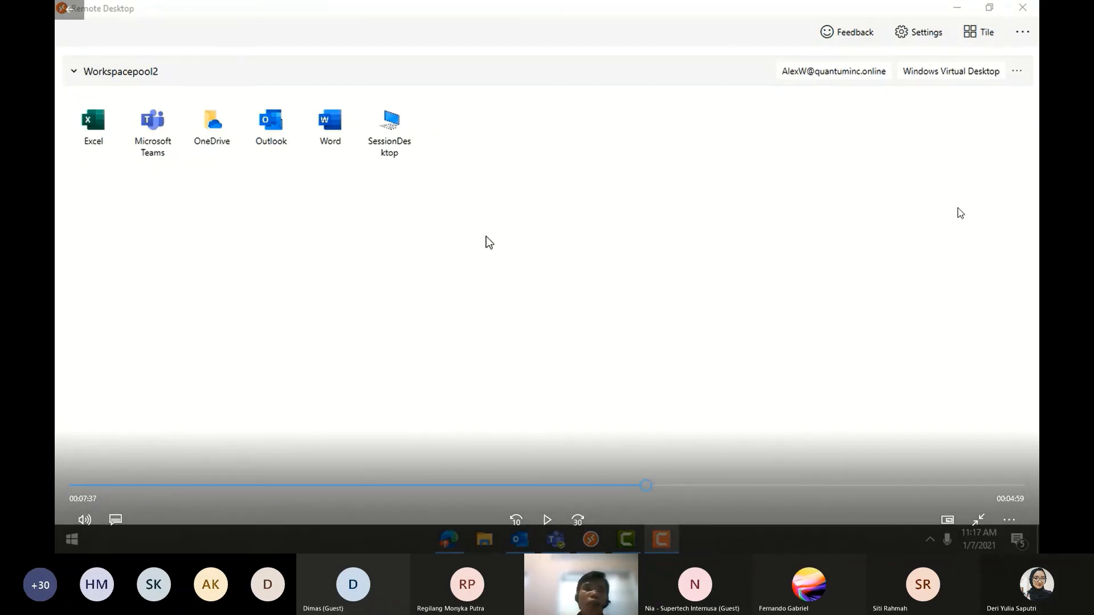
key(space)
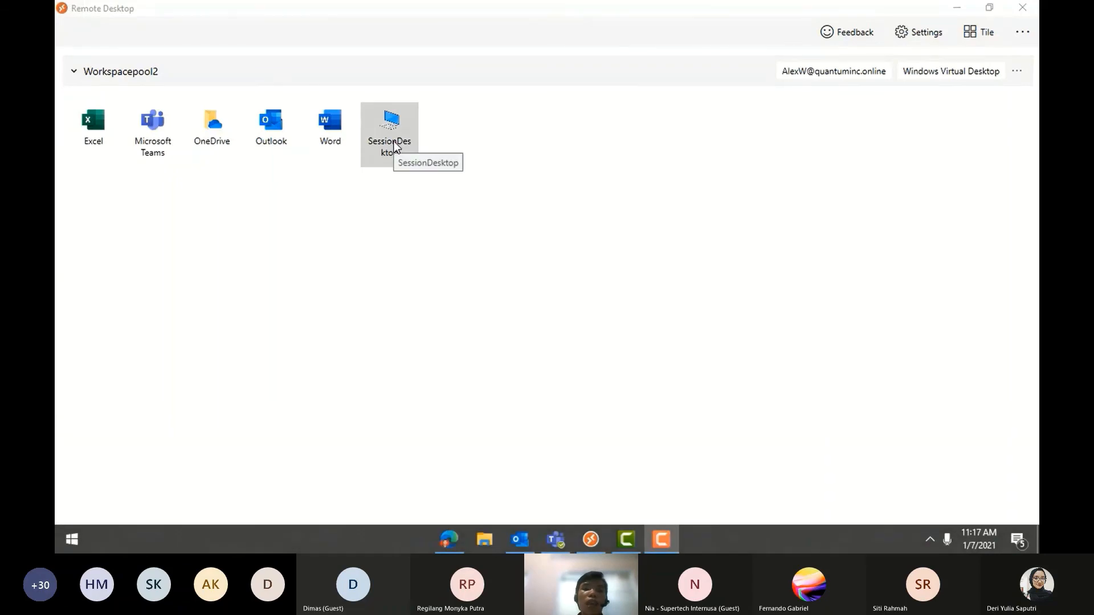